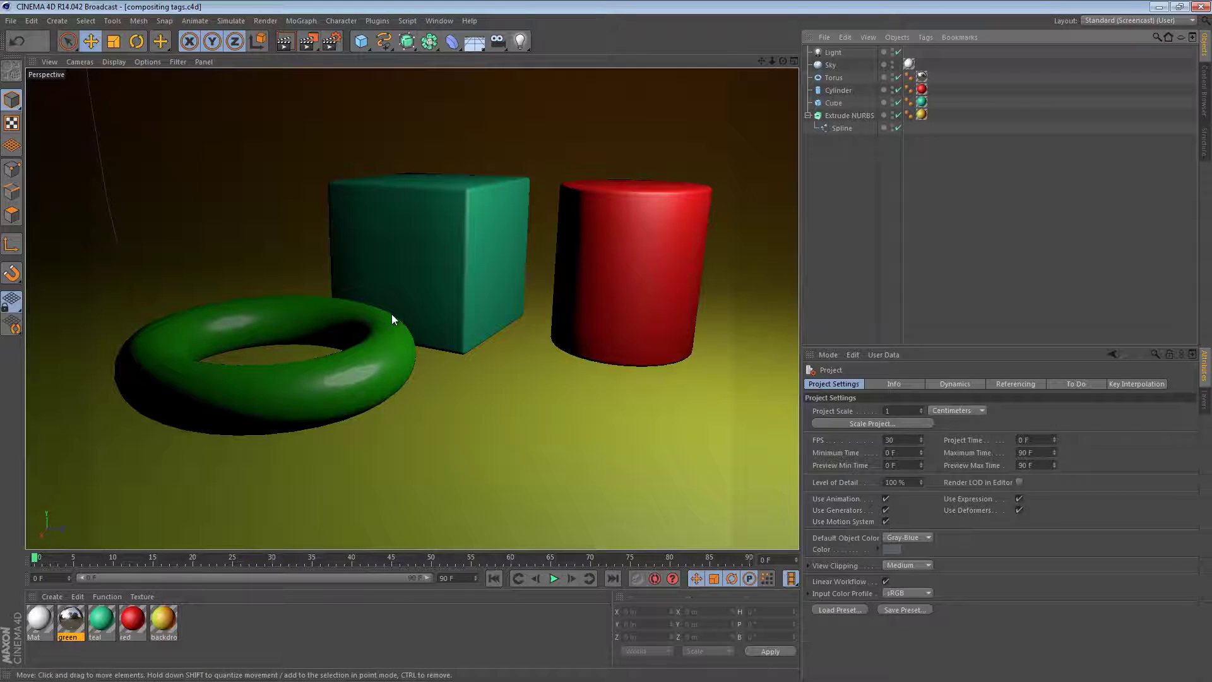
# Compare the scene in Quick Shading and Gouraud Shading, leaving the viewport in Gouraud Shading
pyautogui.press('n')
pyautogui.press('c')
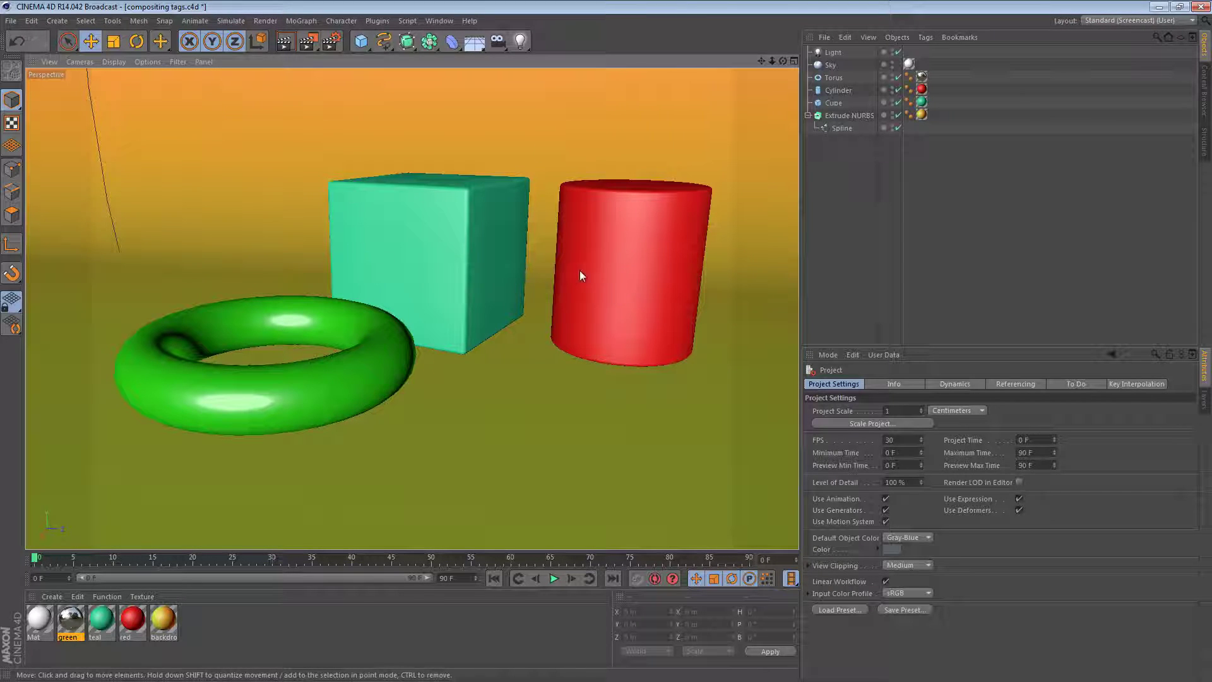
pyautogui.keyDown('alt'); pyautogui.moveTo(582, 270); pyautogui.dragTo(452, 291, button='right'); pyautogui.keyUp('alt')
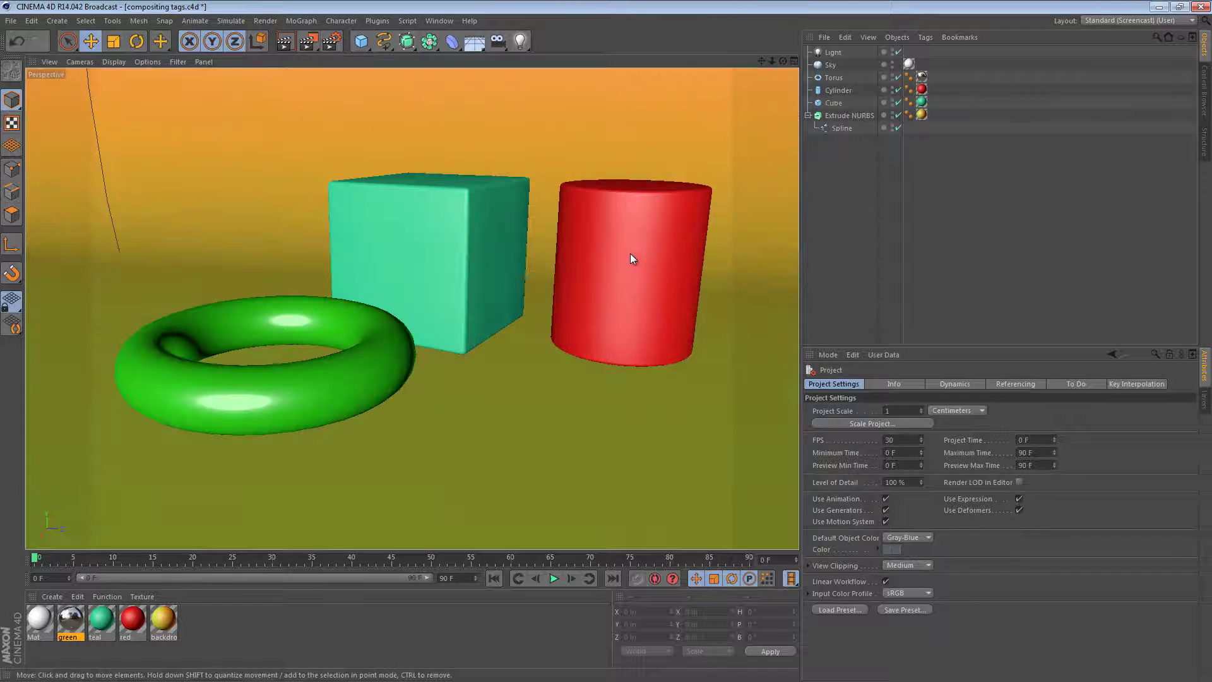
pyautogui.press('n')
pyautogui.press('a')
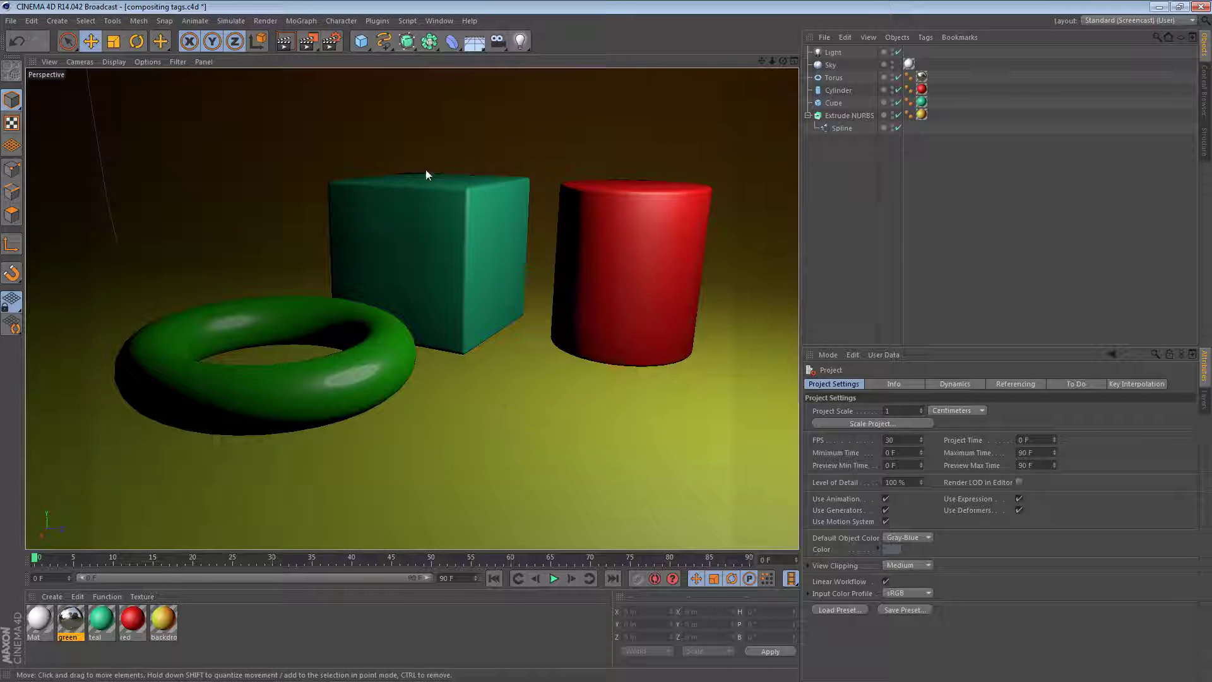
# Review the Global Illumination render settings and the Sky object, and render the perspective view
pyautogui.click(331, 41)
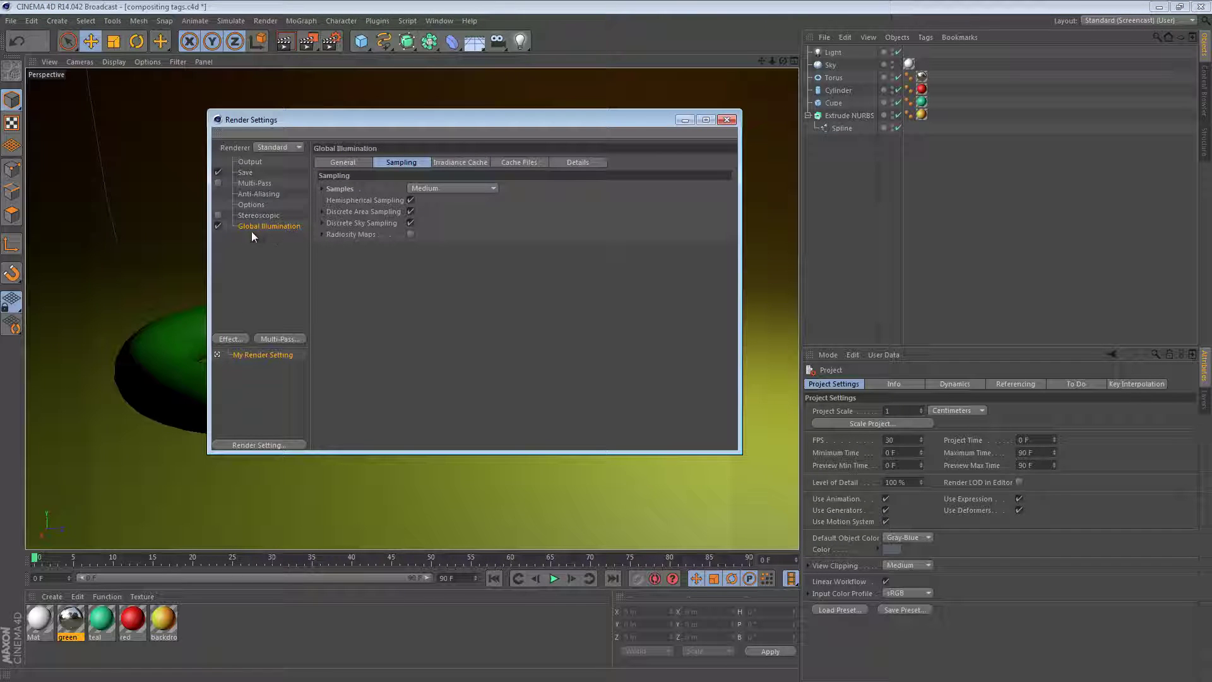
pyautogui.click(727, 120)
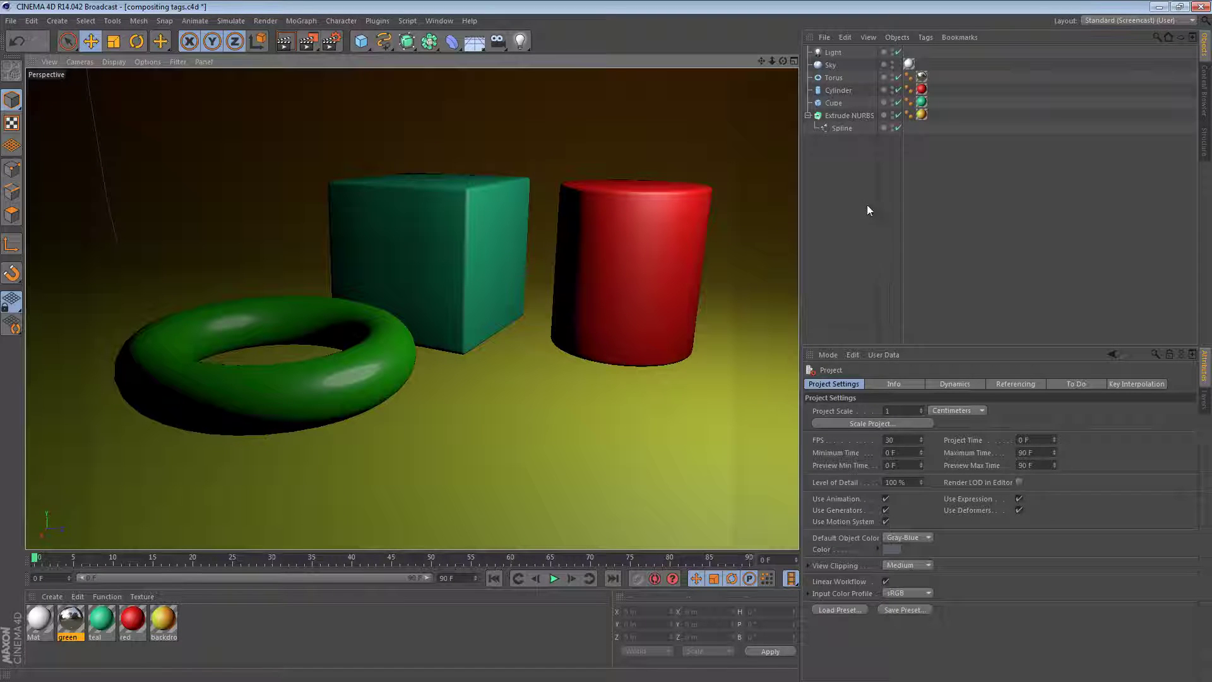
pyautogui.click(854, 66)
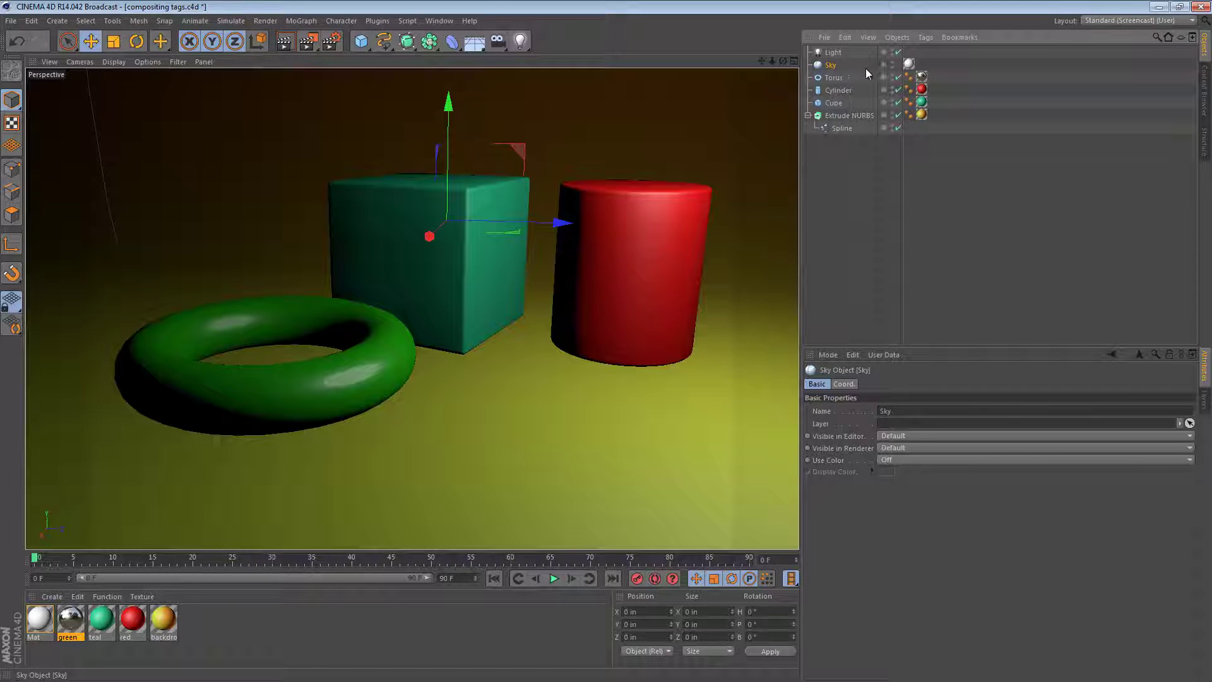
pyautogui.click(847, 172)
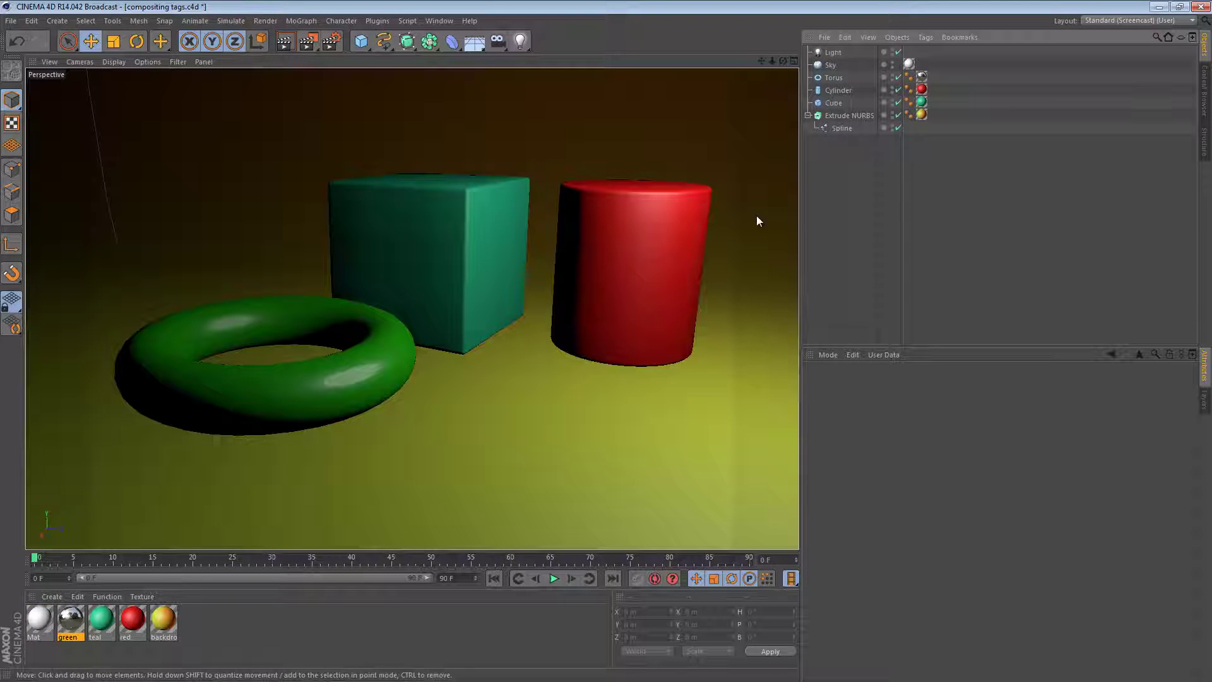
pyautogui.hotkey('ctrl', 'r')
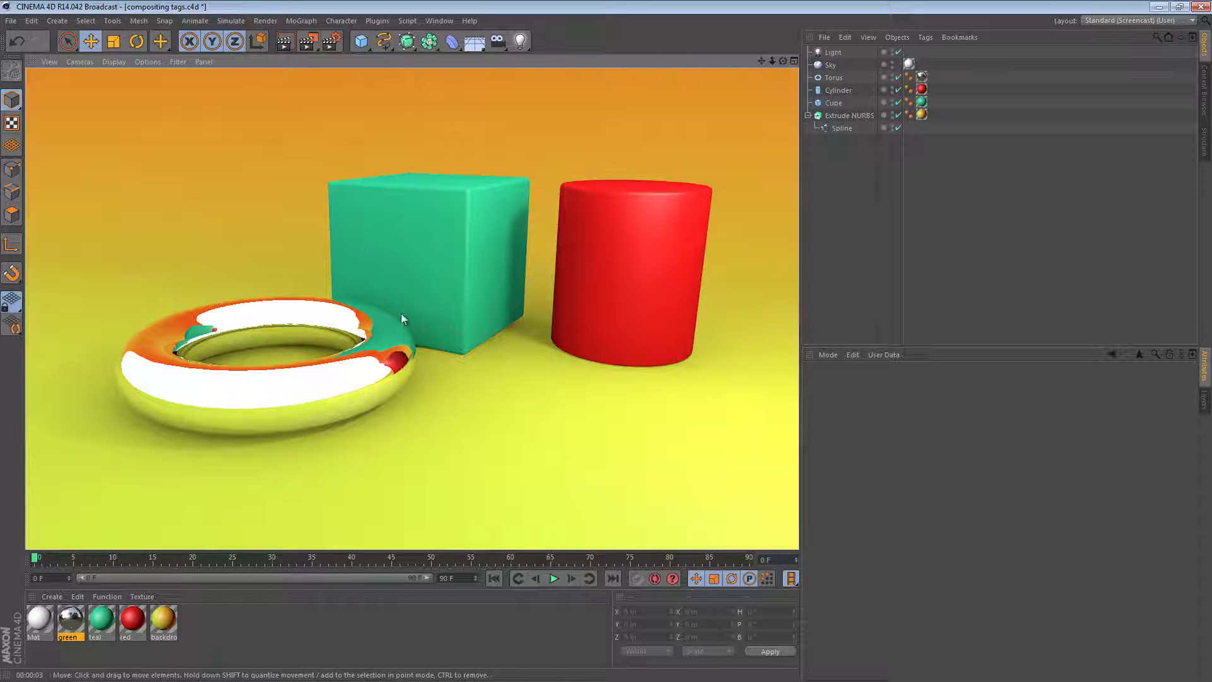
# Set the green material's Reflection brightness to 67% and render the perspective view
pyautogui.click(70, 619)
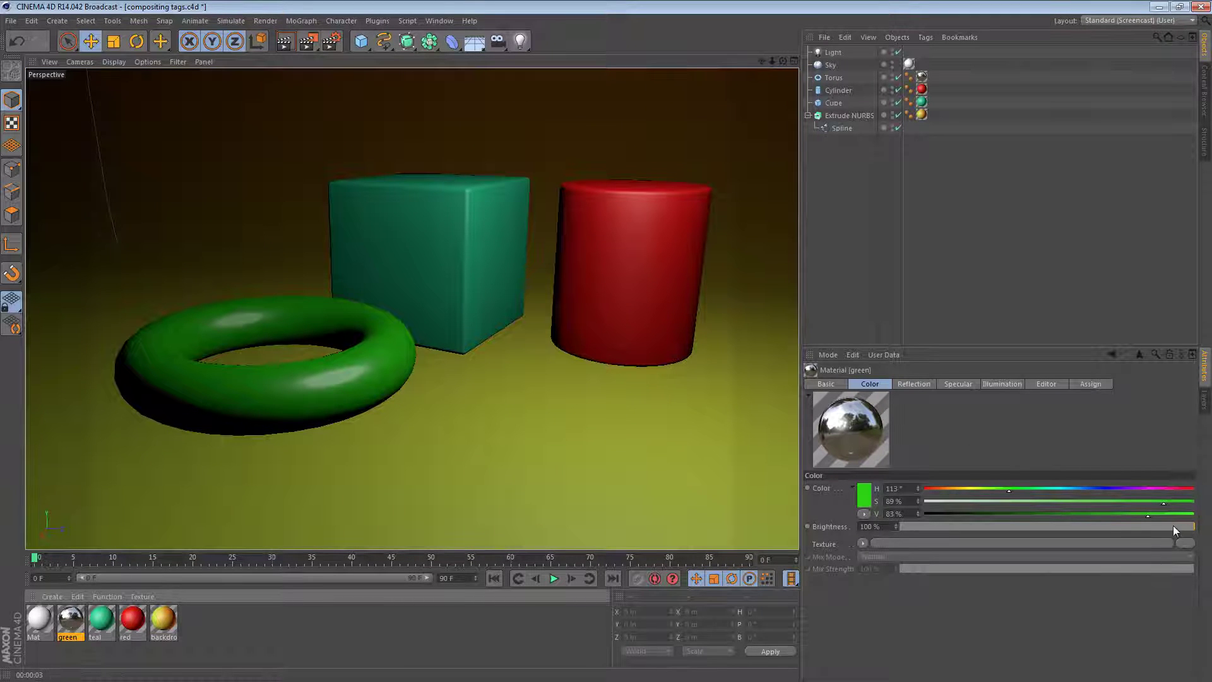
pyautogui.moveTo(1173, 526); pyautogui.dragTo(1042, 524)
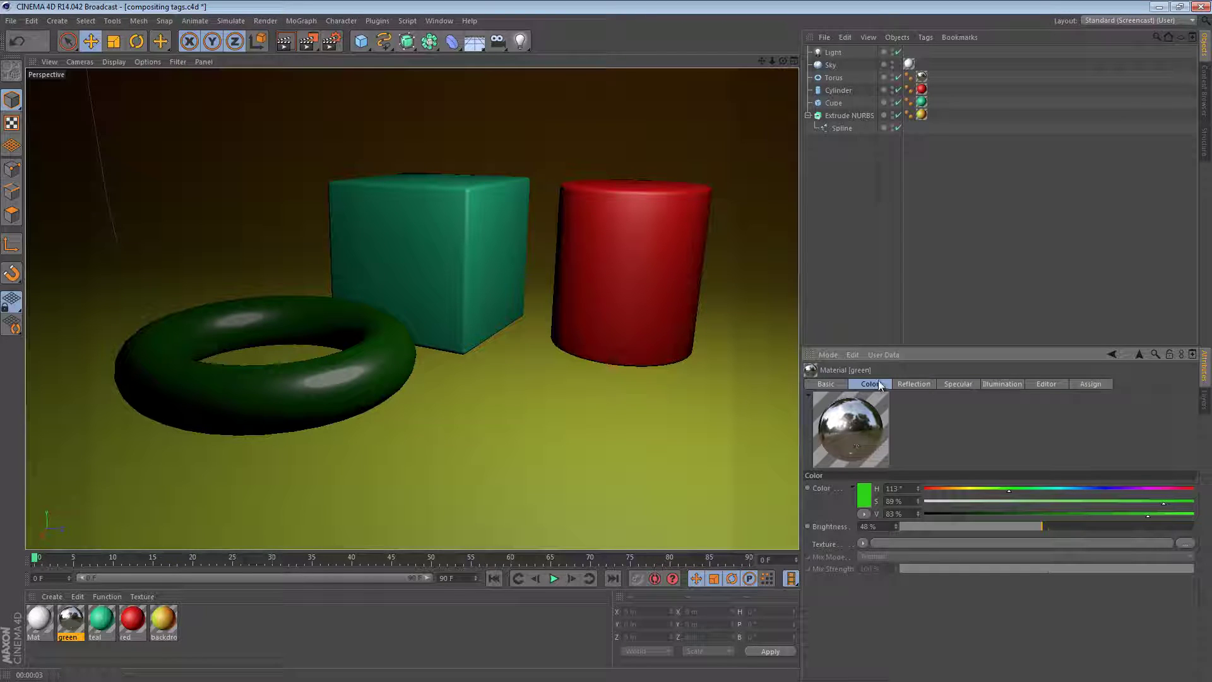
pyautogui.moveTo(1036, 528)
pyautogui.mouseDown()
pyautogui.moveTo(1147, 531)
pyautogui.moveTo(1039, 523)
pyautogui.mouseUp()
pyautogui.click(927, 382)
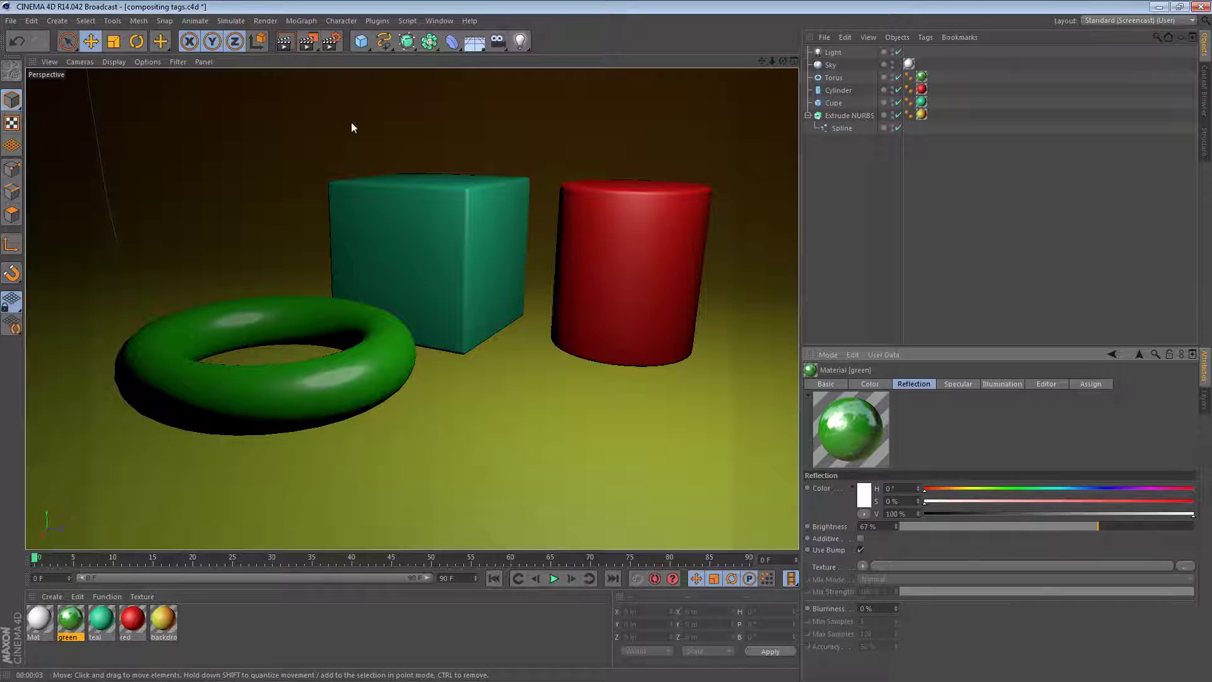
pyautogui.click(286, 42)
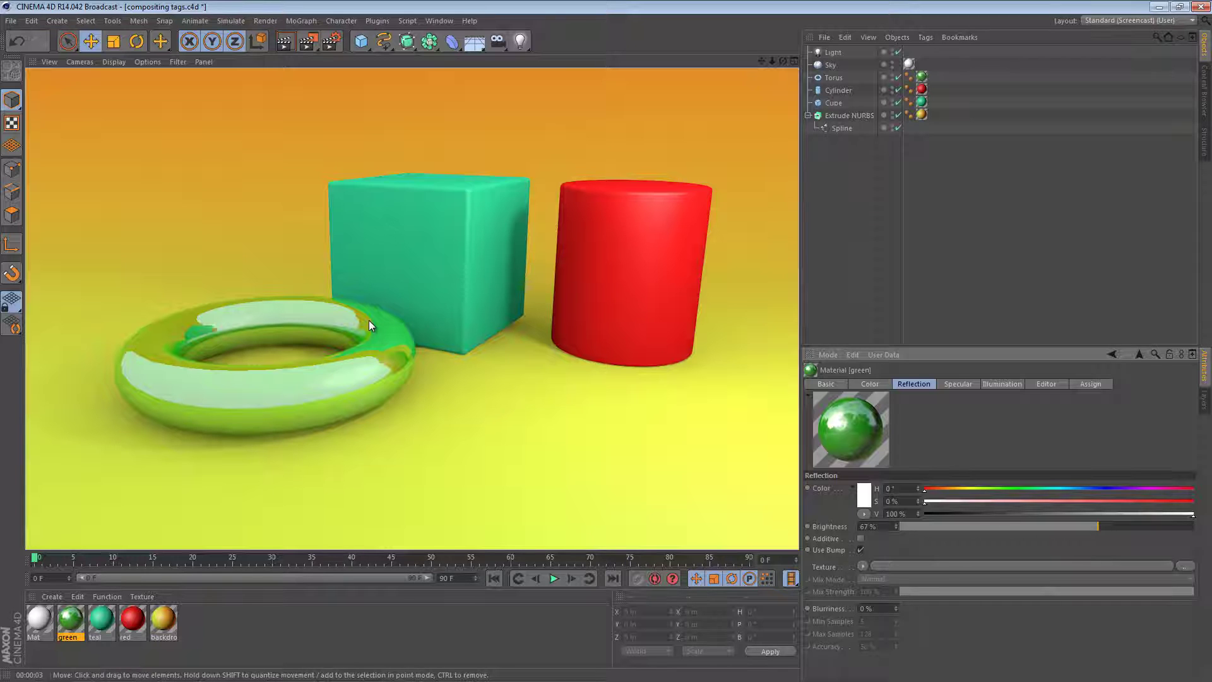
# Hide the Sky object from rendering, render the view for comparison, and restore the sky's visibility
pyautogui.click(892, 67)
pyautogui.click(285, 41)
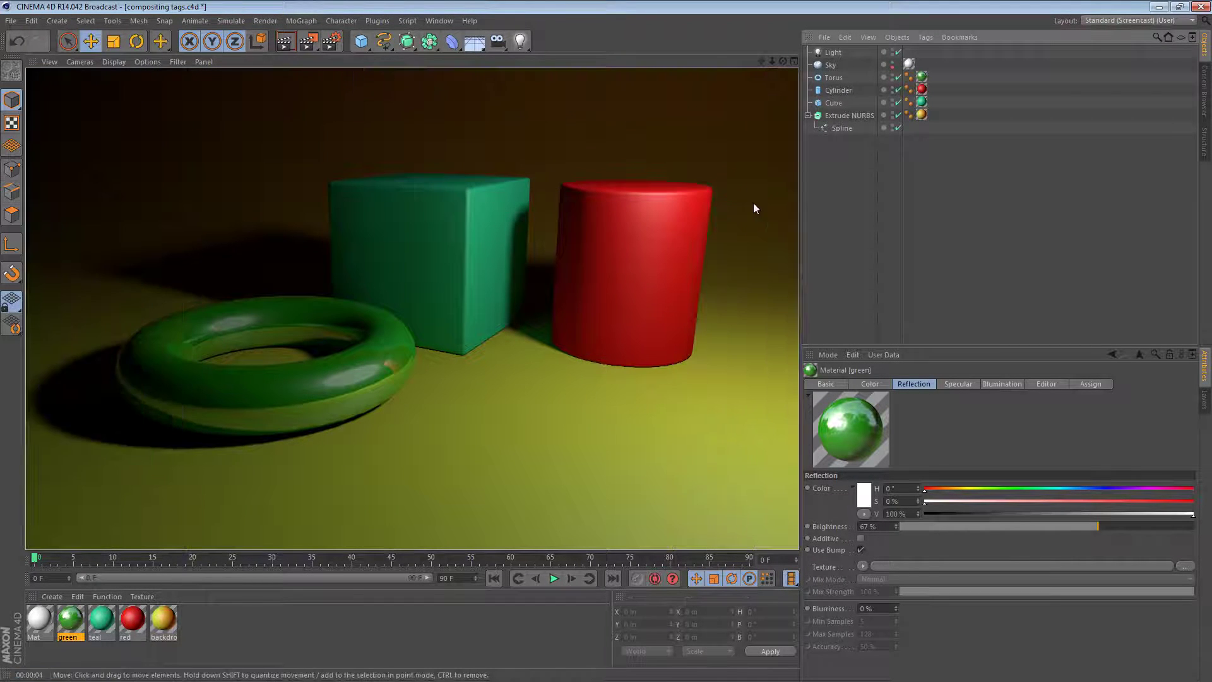
pyautogui.click(891, 65)
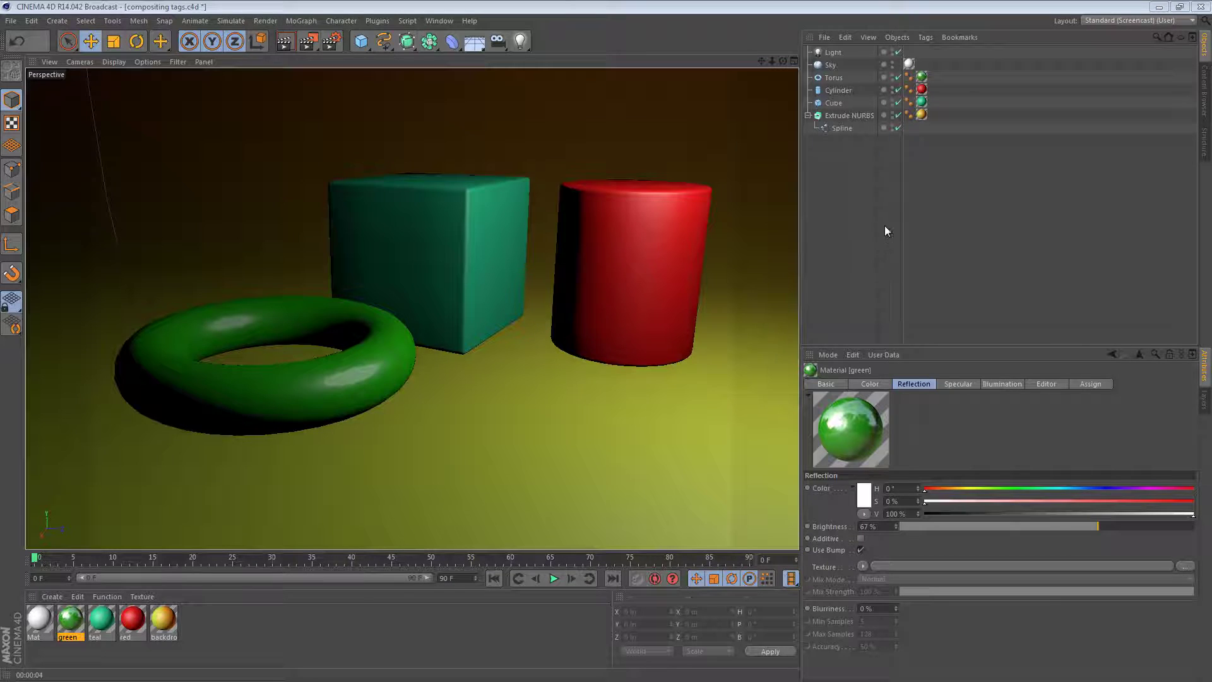
# Add a Compositing tag to the Sky object and enlarge the area showing its tag properties
pyautogui.rightClick(834, 67)
pyautogui.moveTo(908, 78)
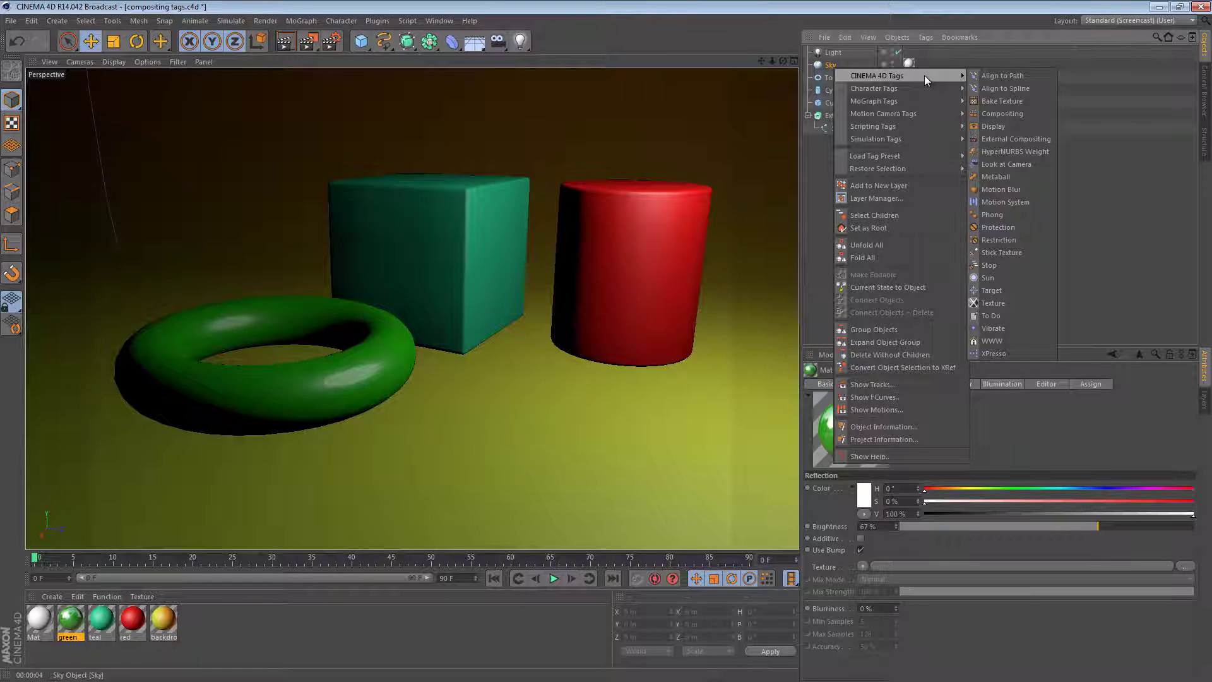
pyautogui.click(1002, 112)
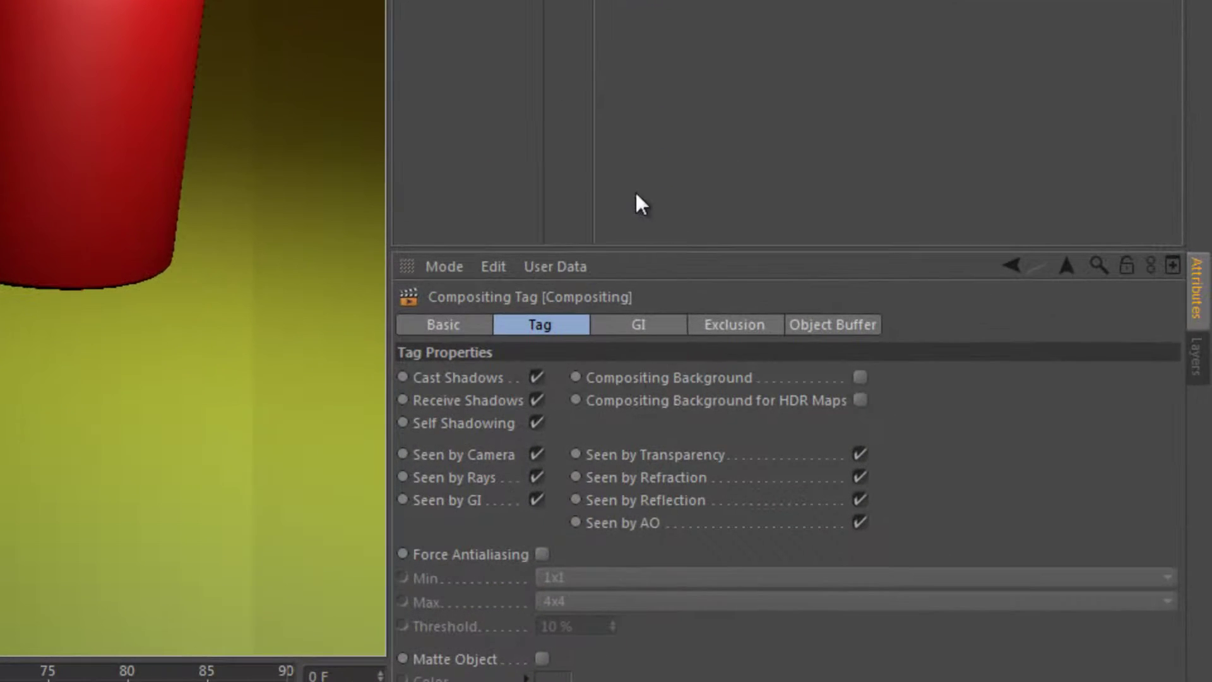
pyautogui.moveTo(645, 251); pyautogui.dragTo(655, 36)
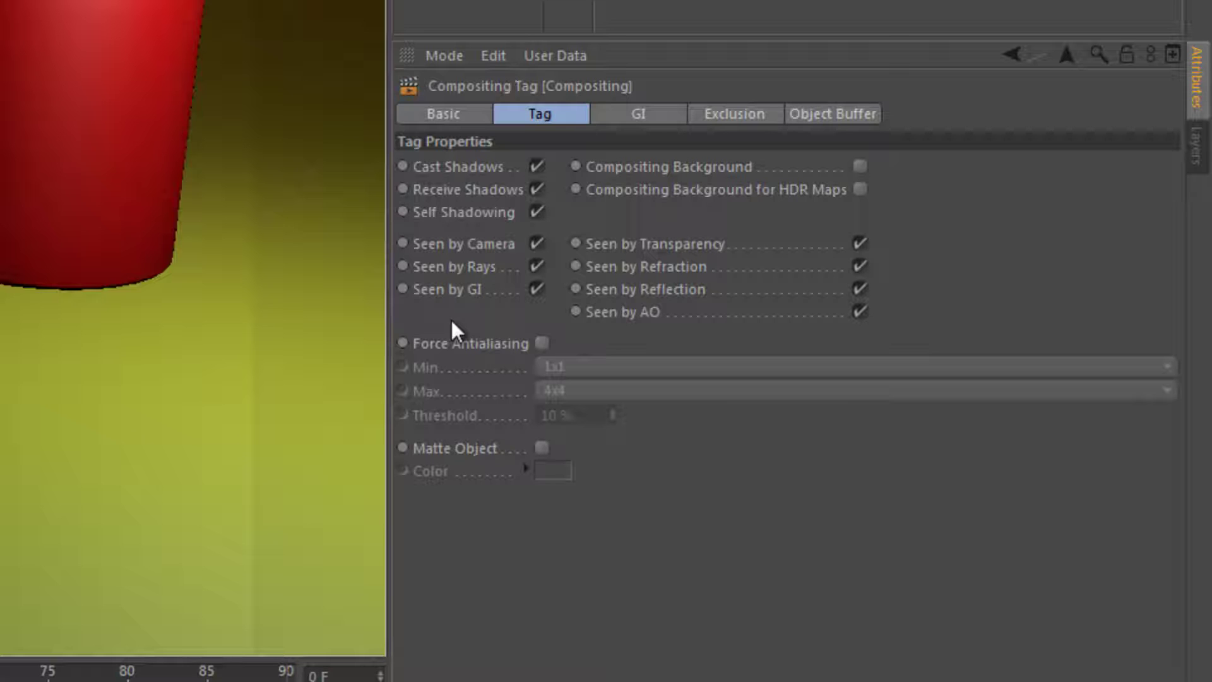
# Turn off Seen by Reflection in the Sky's Compositing tag and render the scene from two angles
pyautogui.click(537, 266)
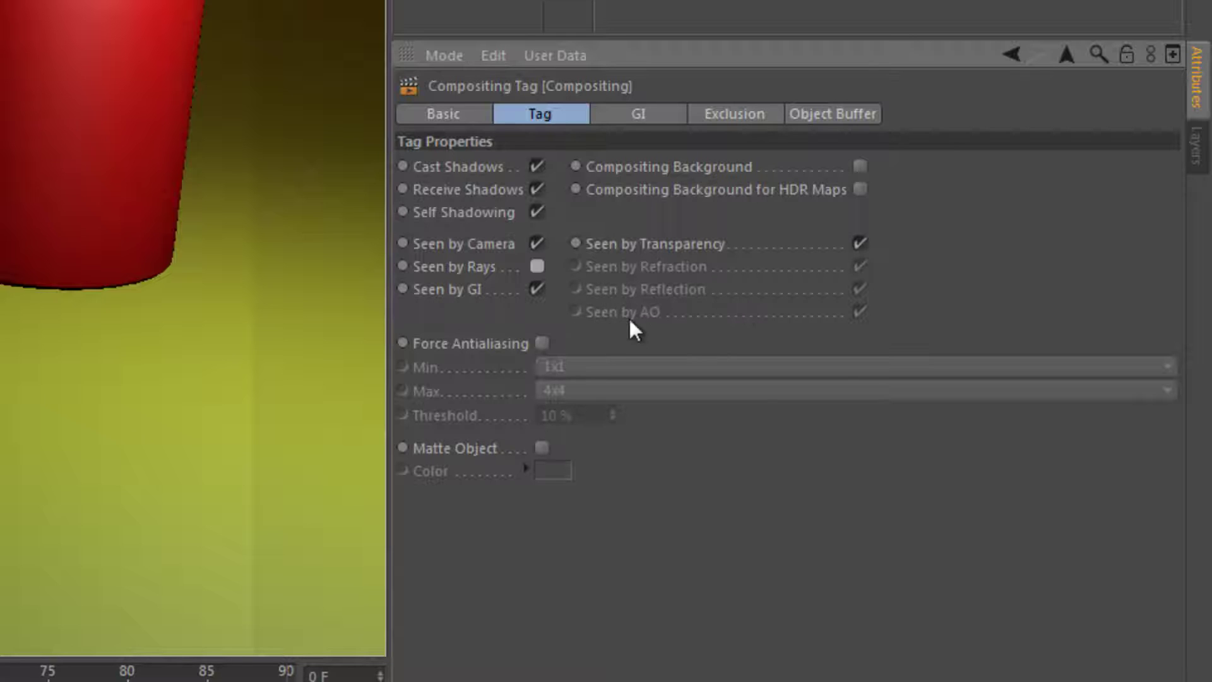
pyautogui.click(538, 266)
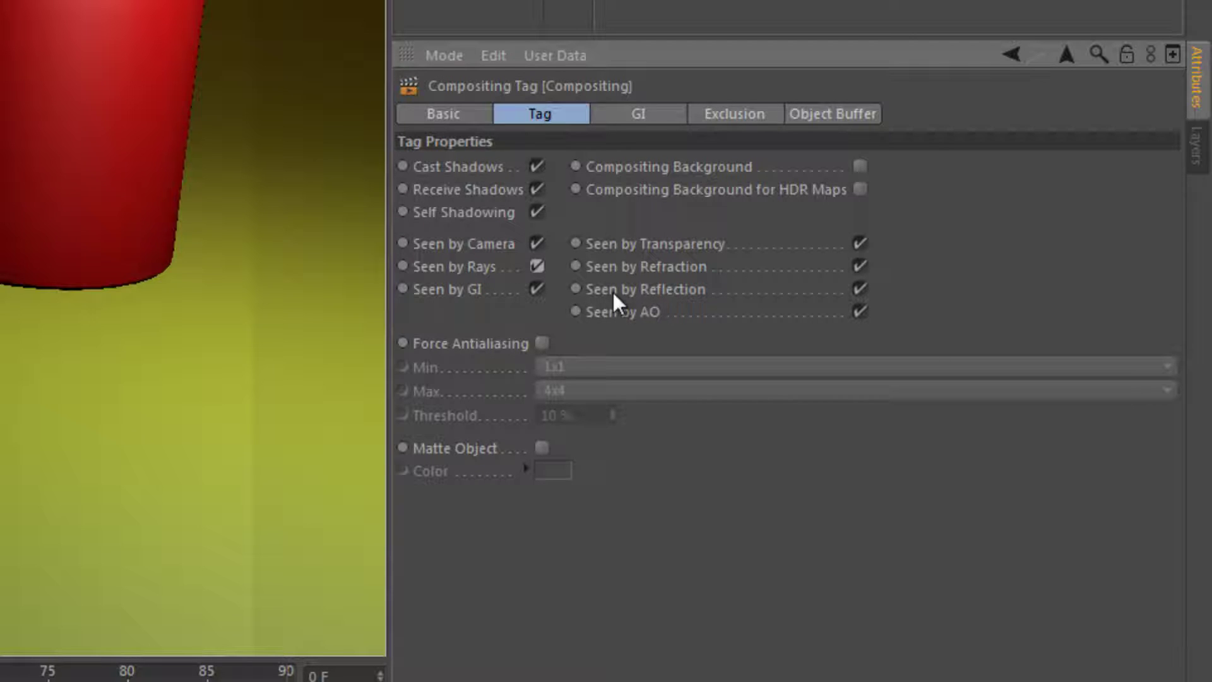
pyautogui.click(860, 289)
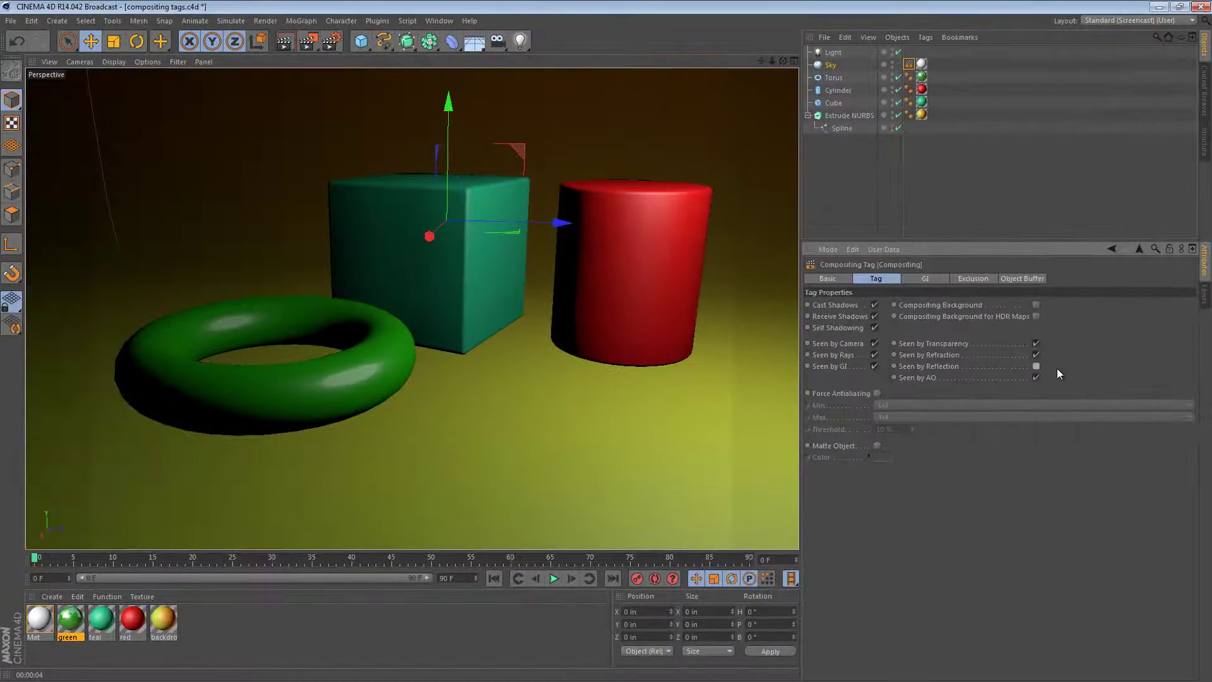
pyautogui.click(285, 41)
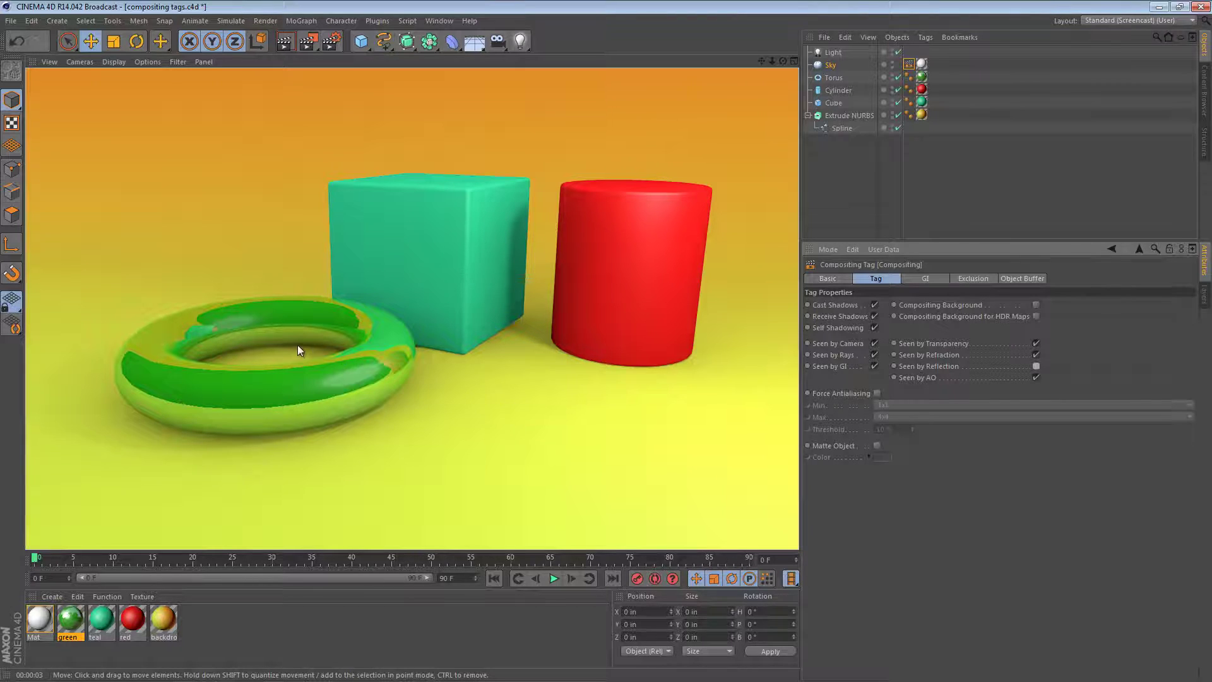
pyautogui.keyDown('alt'); pyautogui.moveTo(282, 329); pyautogui.dragTo(193, 317); pyautogui.keyUp('alt')
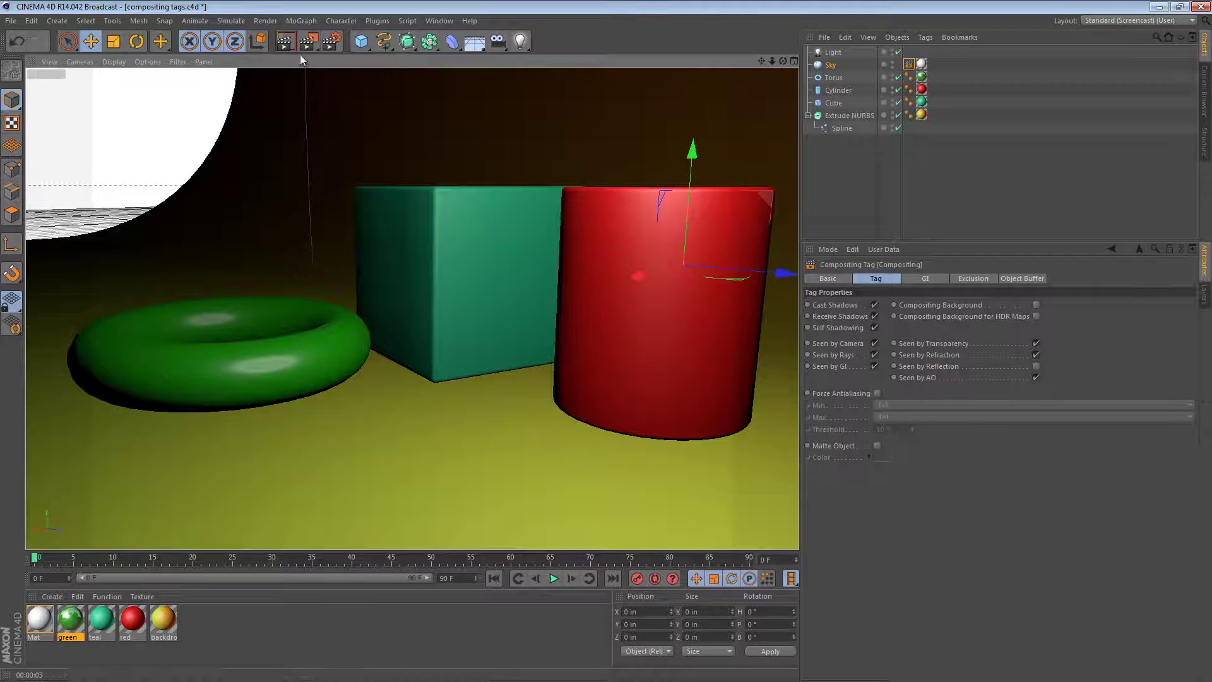
pyautogui.click(285, 41)
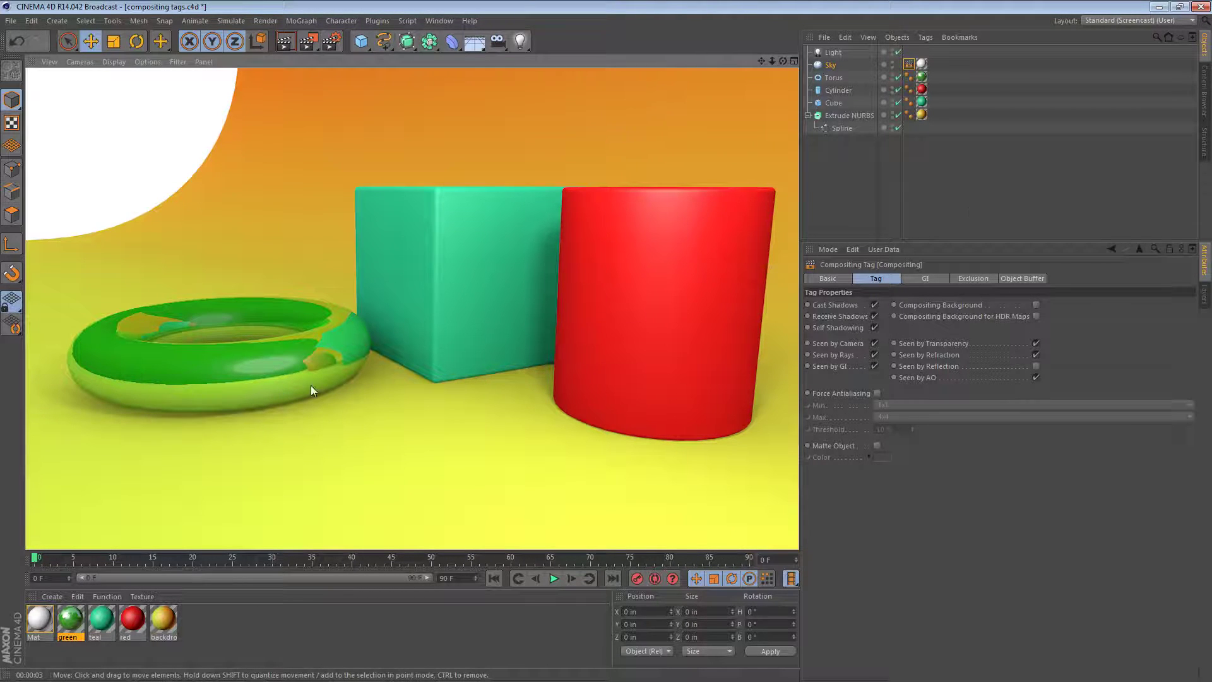
# Turn off Seen by Camera in the Sky's Compositing tag and render the view
pyautogui.click(910, 62)
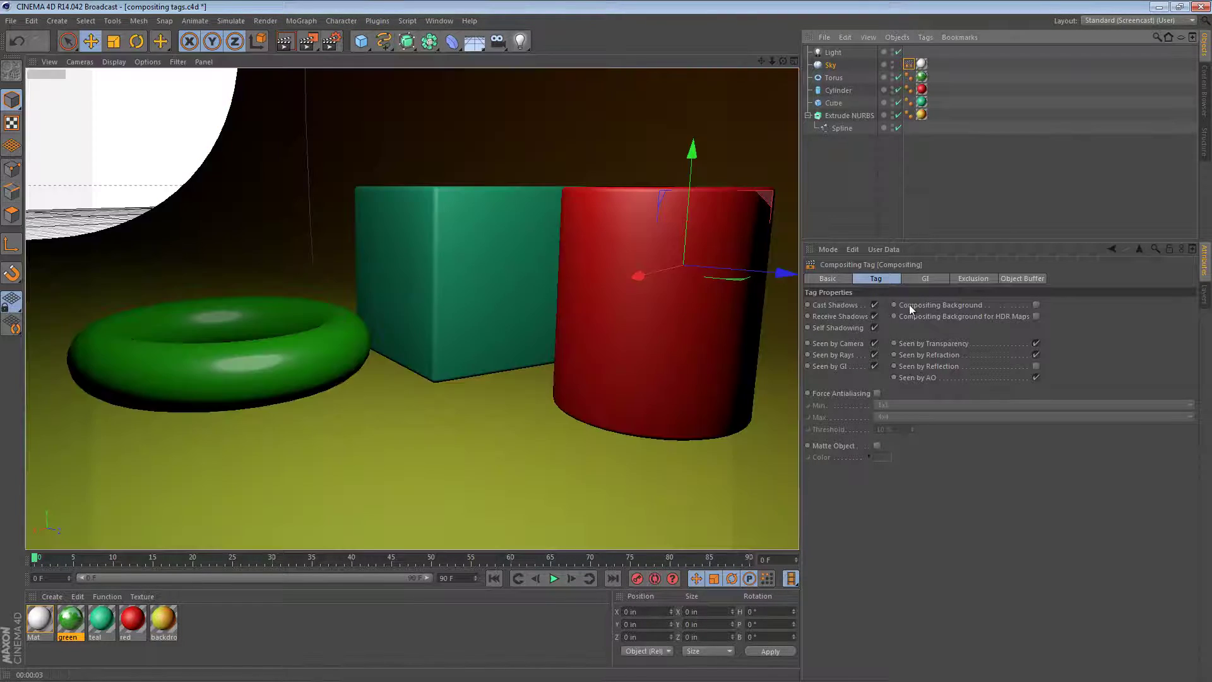
pyautogui.click(874, 343)
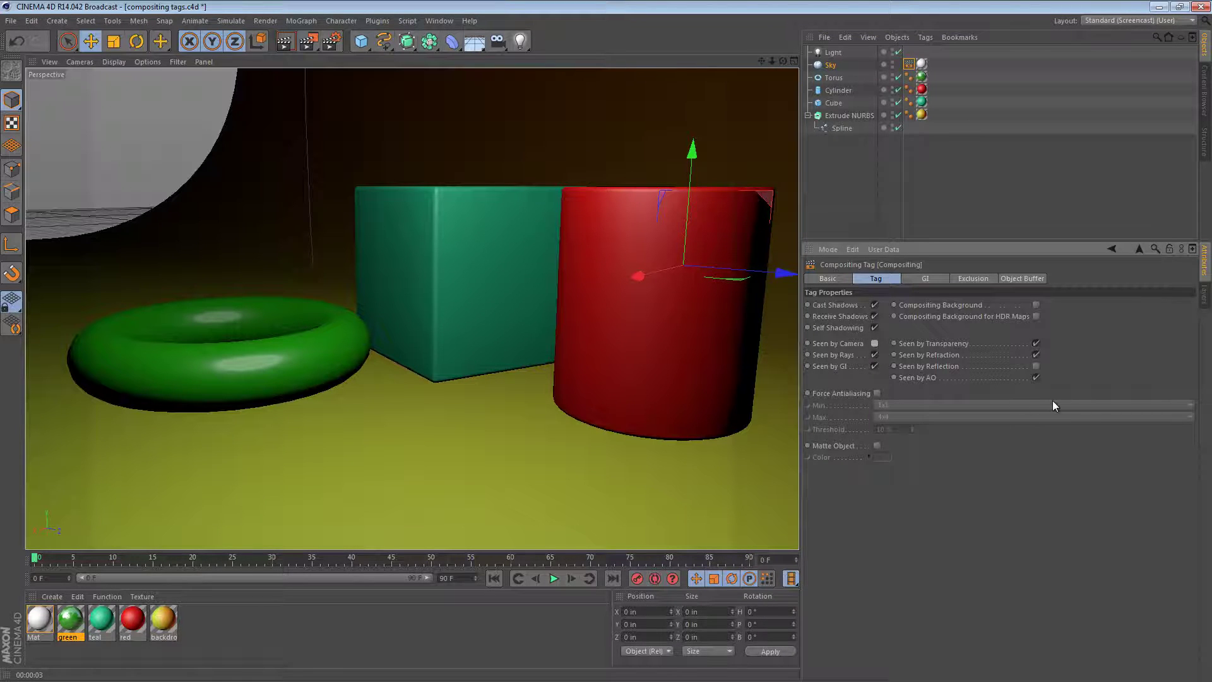
pyautogui.click(875, 343)
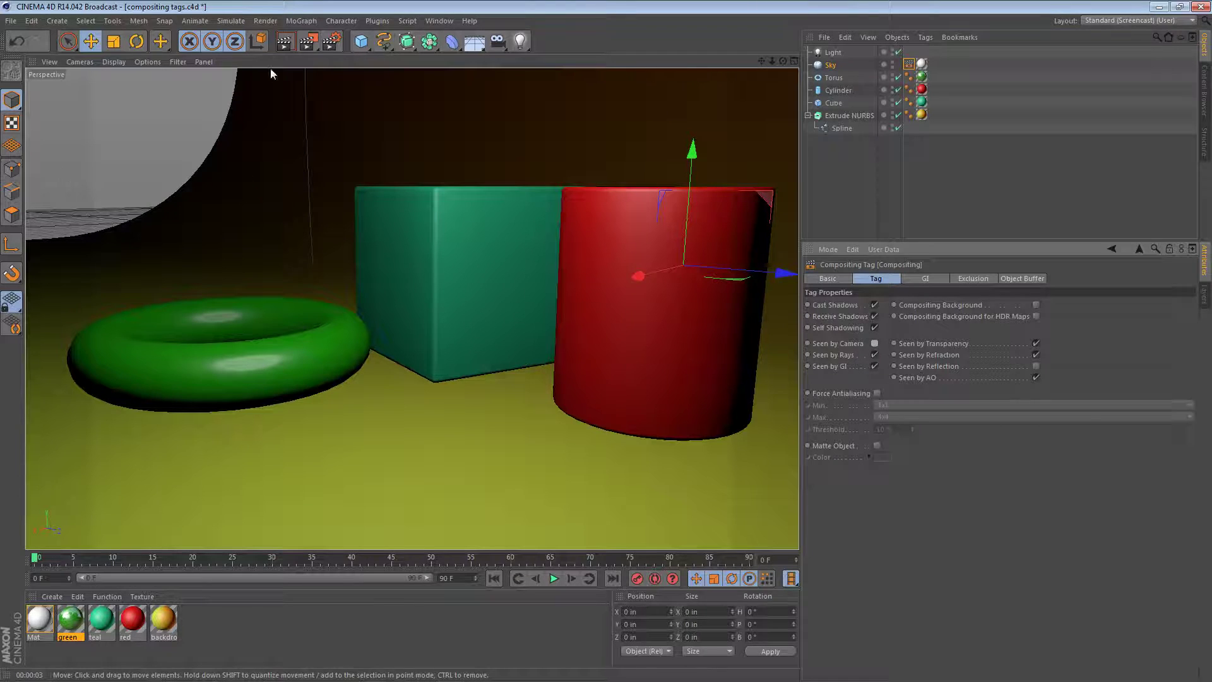
pyautogui.click(285, 41)
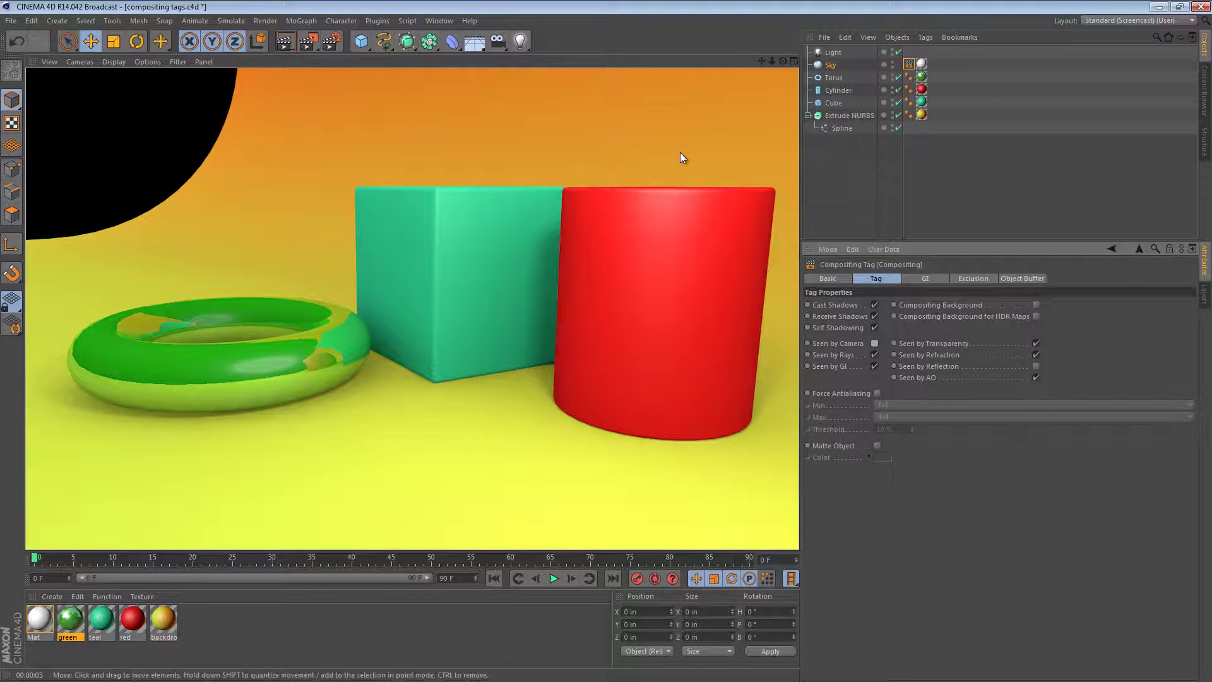
# Turn Seen by Camera and Seen by Reflection back on in the Sky's Compositing tag
pyautogui.click(875, 344)
pyautogui.click(1036, 366)
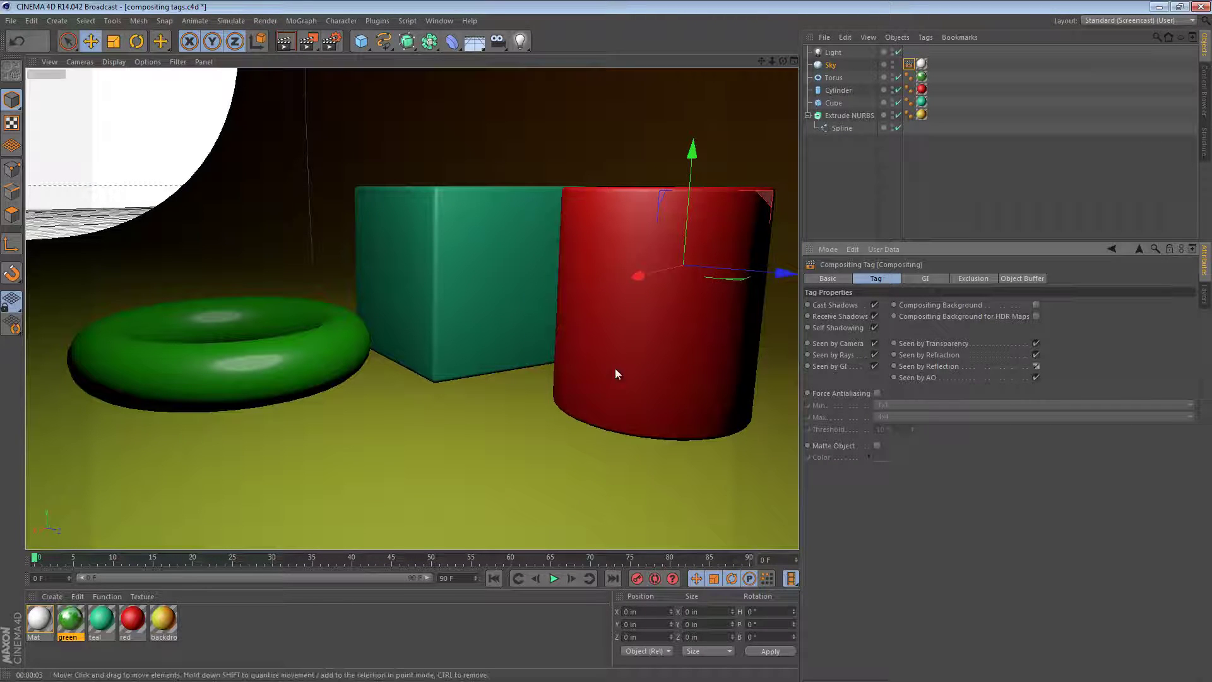
pyautogui.keyDown('alt'); pyautogui.moveTo(531, 305); pyautogui.dragTo(577, 271); pyautogui.keyUp('alt')
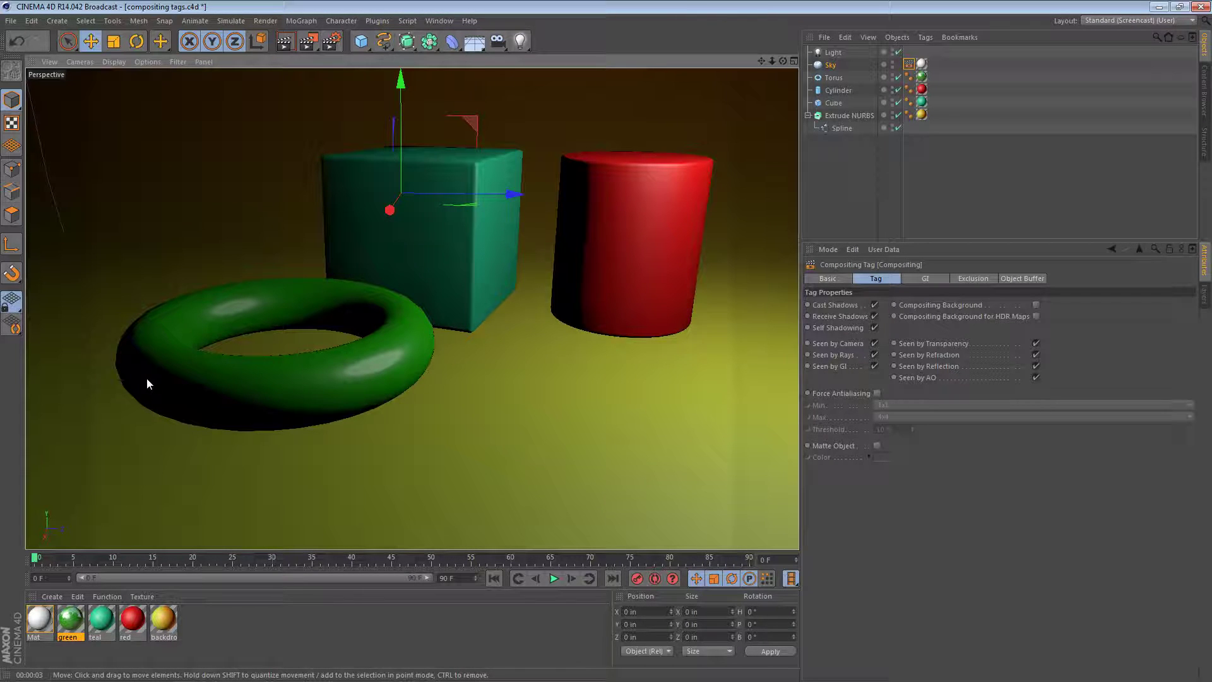
# Create a new material with an orange color of H 30°, S 100% and V 100%
pyautogui.click(836, 187)
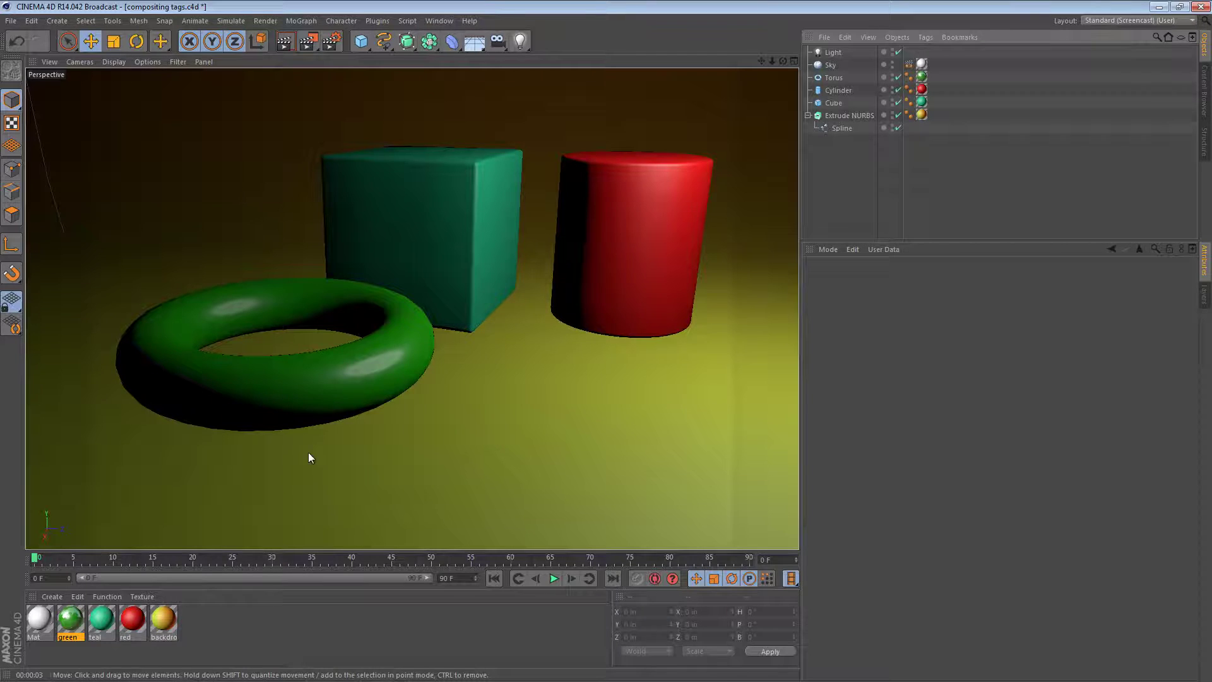
pyautogui.click(244, 660)
pyautogui.click(52, 596)
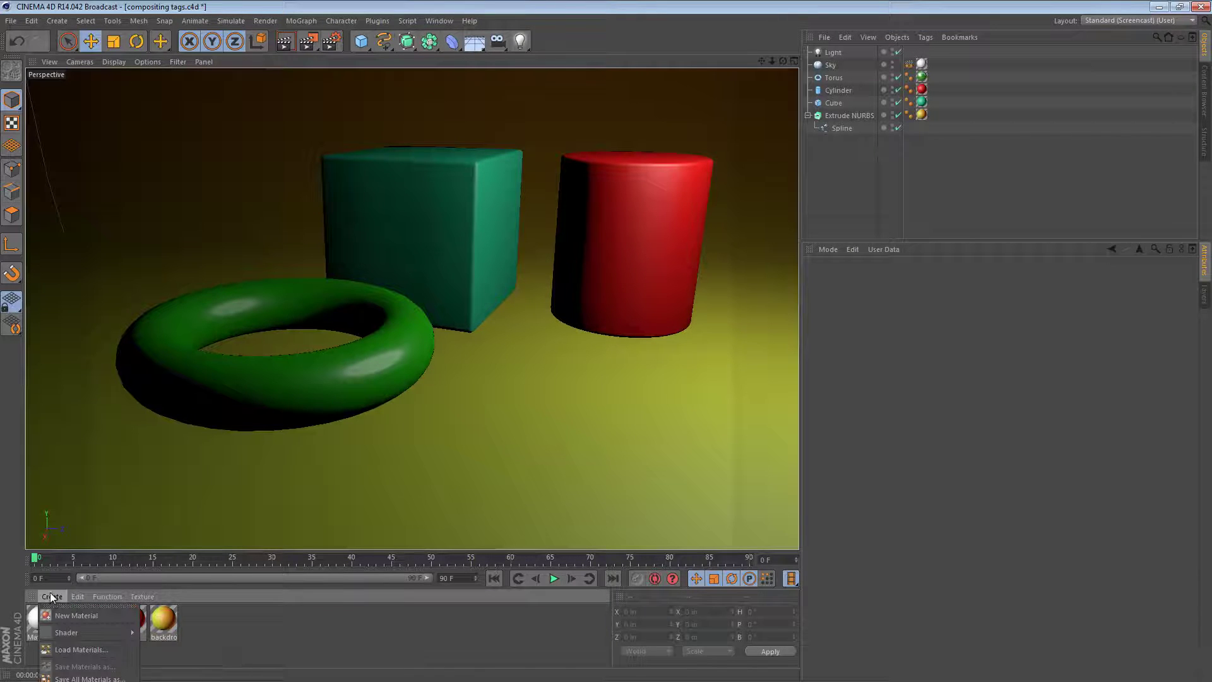
pyautogui.click(77, 620)
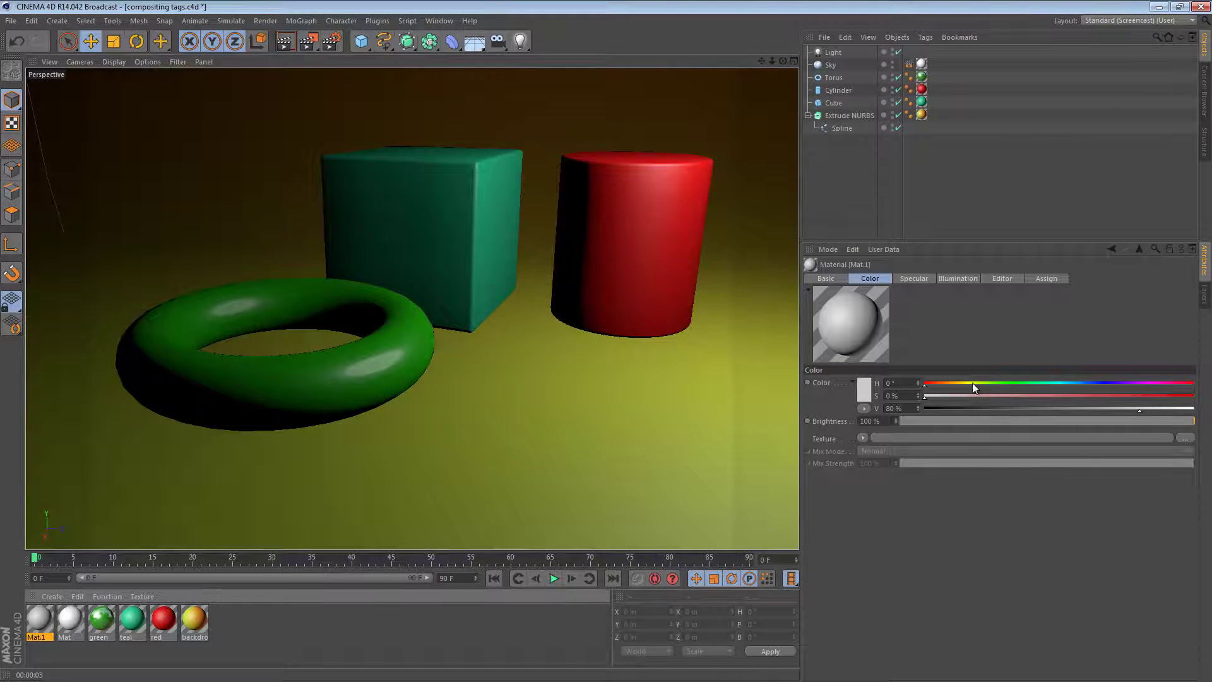
pyautogui.click(947, 384)
pyautogui.moveTo(1047, 392); pyautogui.dragTo(1208, 397)
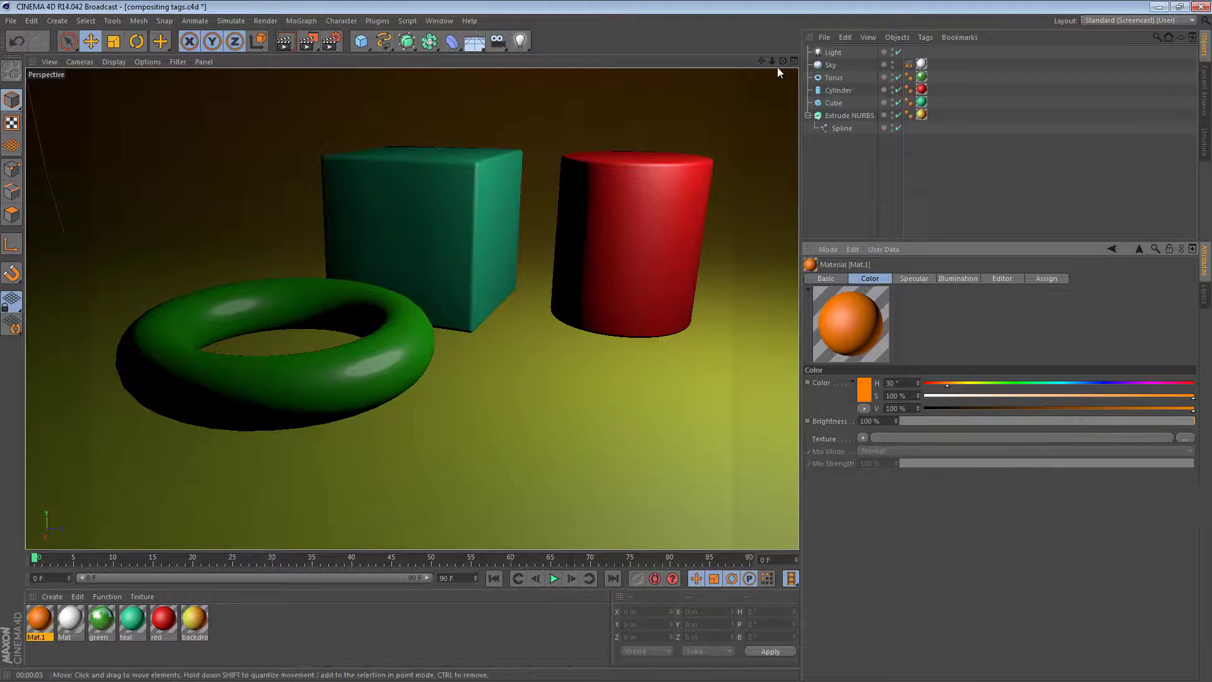
# Duplicate the Sky object together with its tags and rename the copy "Refl"
pyautogui.click(831, 66)
pyautogui.keyDown('ctrl'); pyautogui.moveTo(830, 65); pyautogui.dragTo(833, 59); pyautogui.keyUp('ctrl')
pyautogui.doubleClick(834, 65)
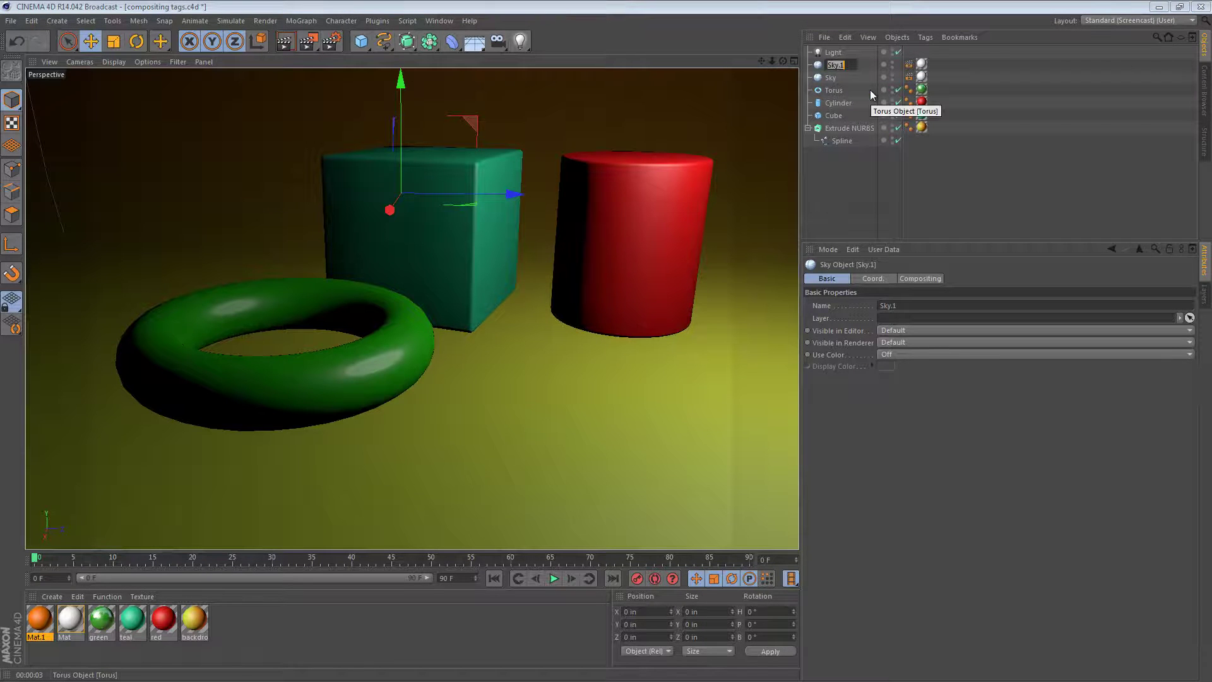
pyautogui.write('Refl')
pyautogui.press('Return')
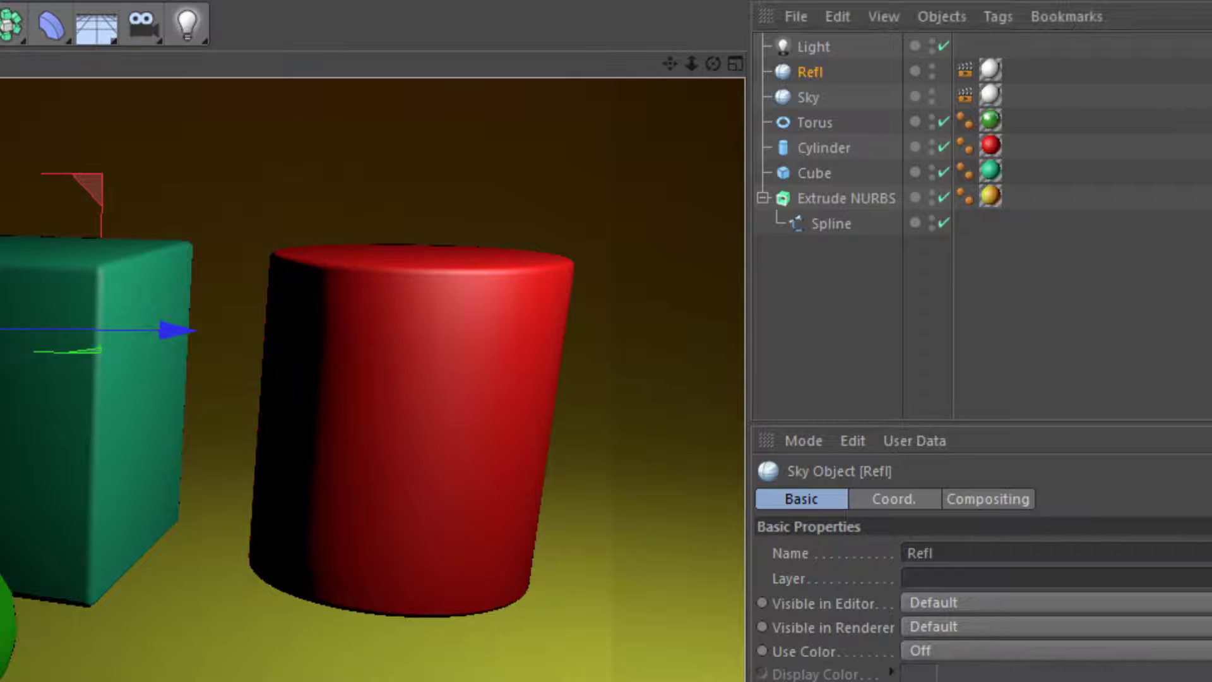
# Apply the orange material to the Refl sky and turn off Seen by Reflection in the Sky's Compositing tag
pyautogui.moveTo(196, 679); pyautogui.dragTo(991, 69)
pyautogui.click(1041, 229)
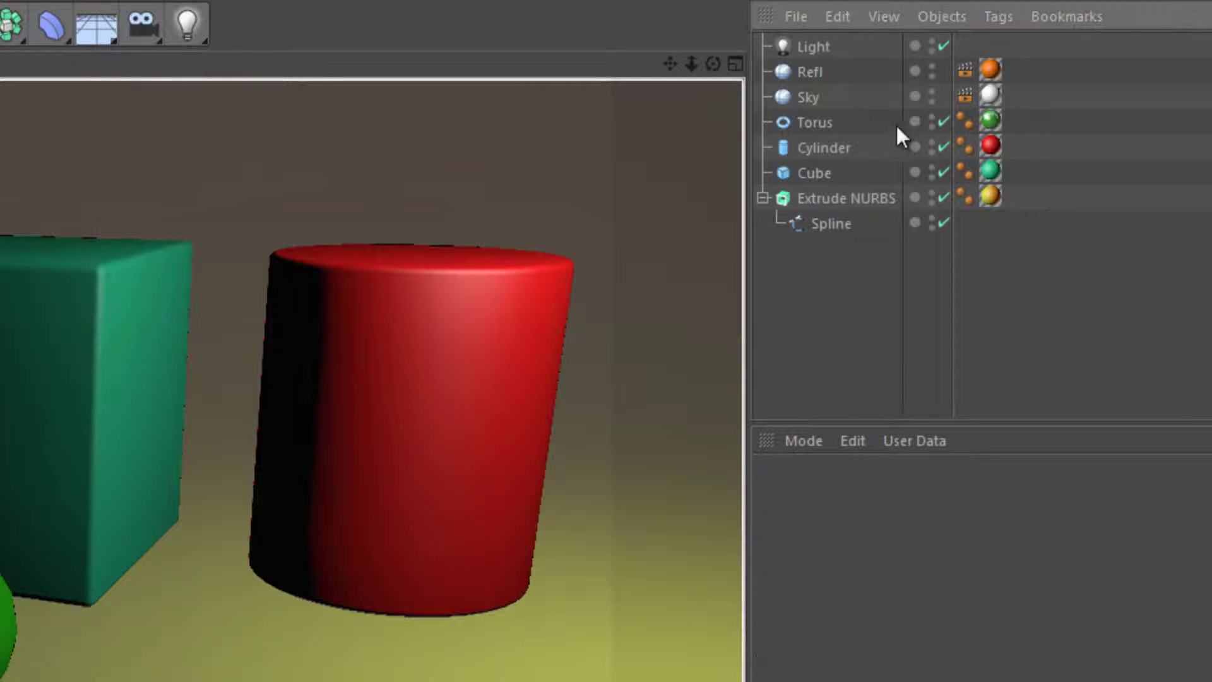
pyautogui.click(819, 98)
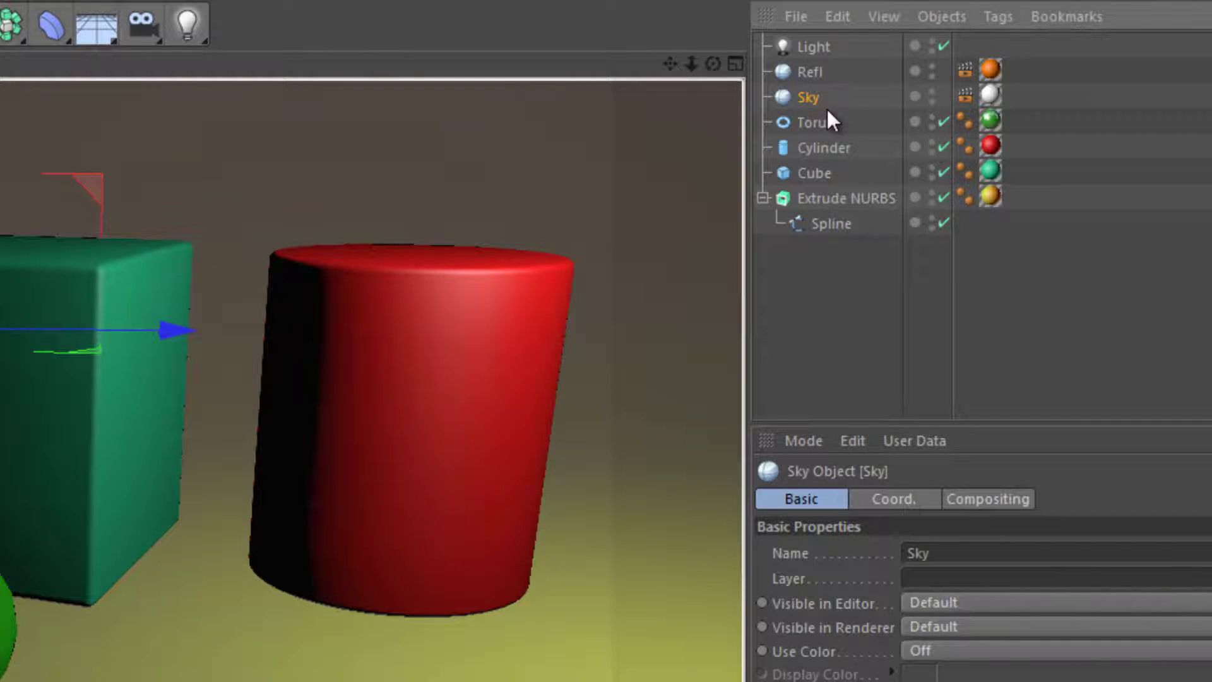
pyautogui.click(965, 95)
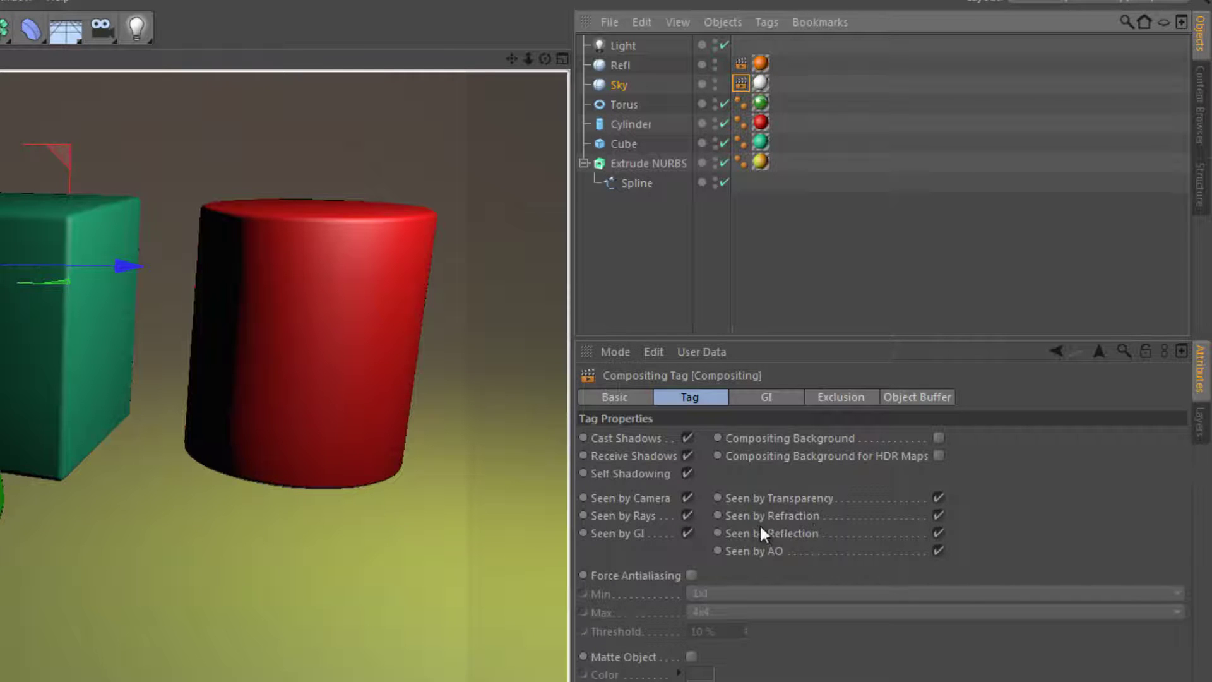
pyautogui.click(938, 533)
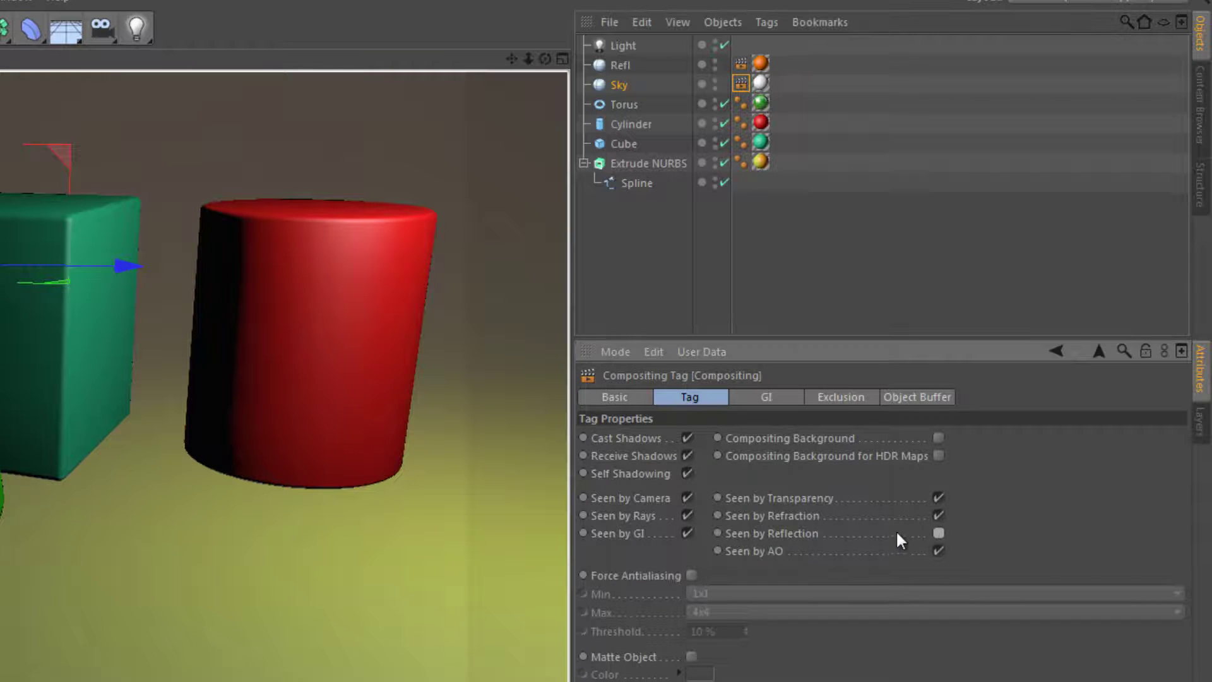
# Turn off Seen by Camera in the Refl object's Compositing tag and render the view
pyautogui.click(740, 65)
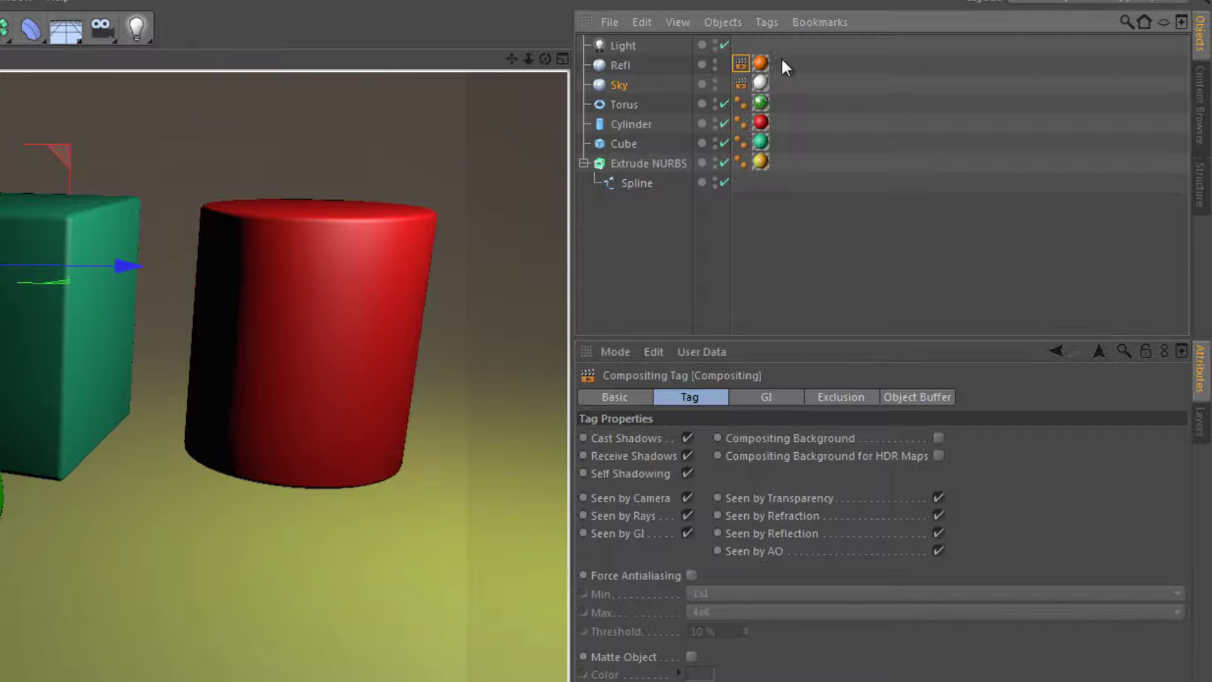
pyautogui.click(688, 499)
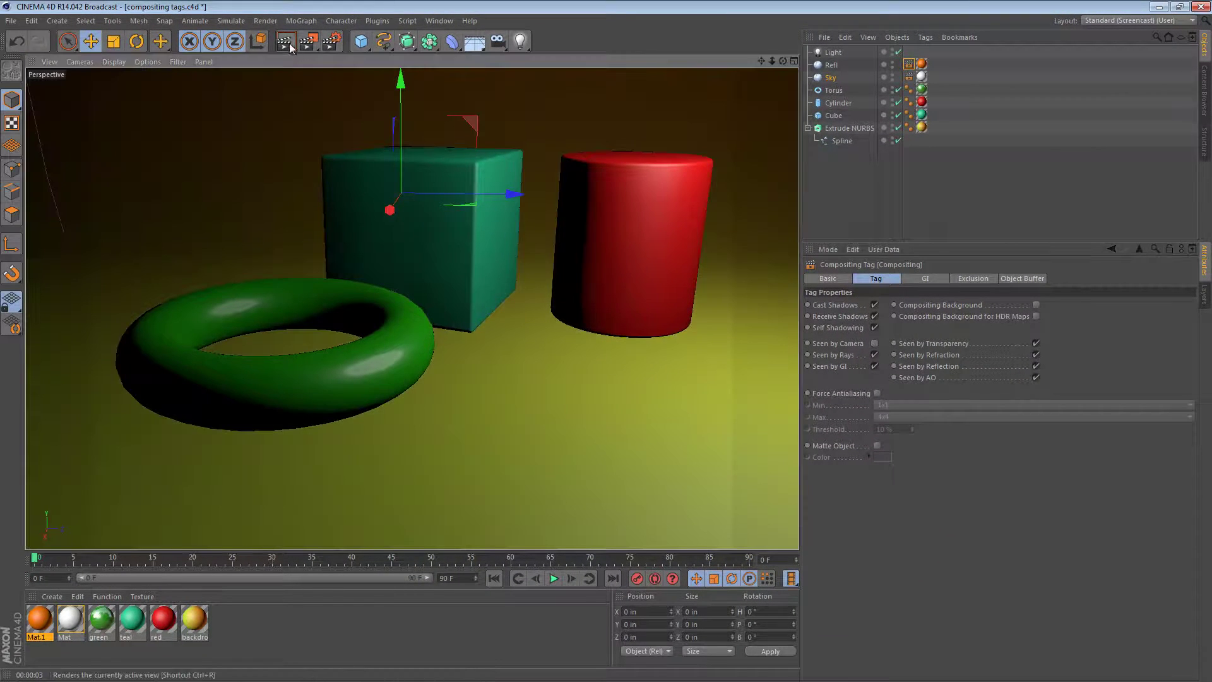
pyautogui.click(289, 44)
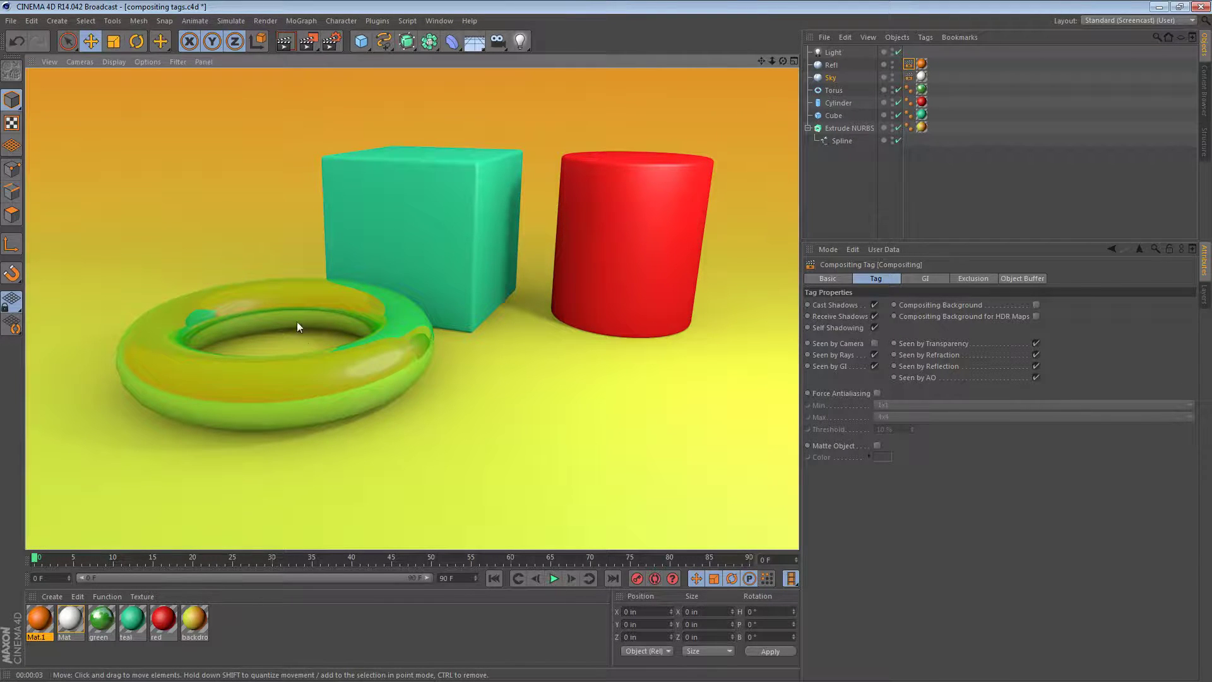
# Render the scene from a closer, lower angle and again from roughly the original viewpoint to compare the torus reflections
pyautogui.scroll(5, 176, 279)
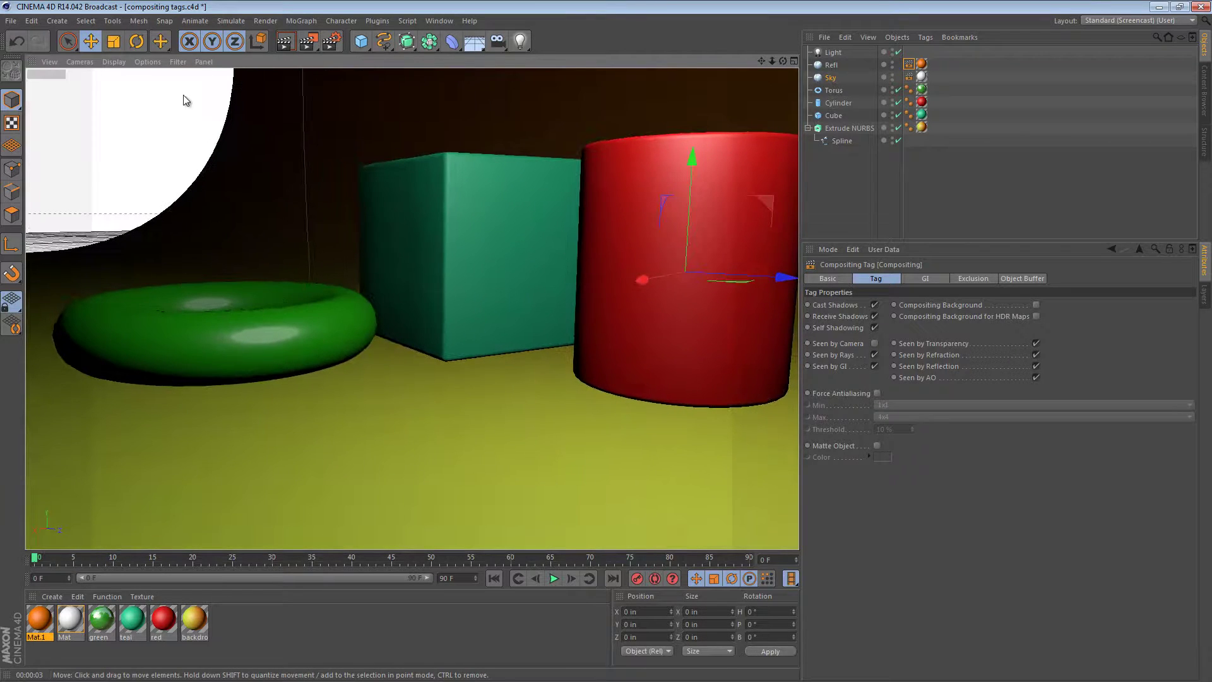
pyautogui.click(288, 42)
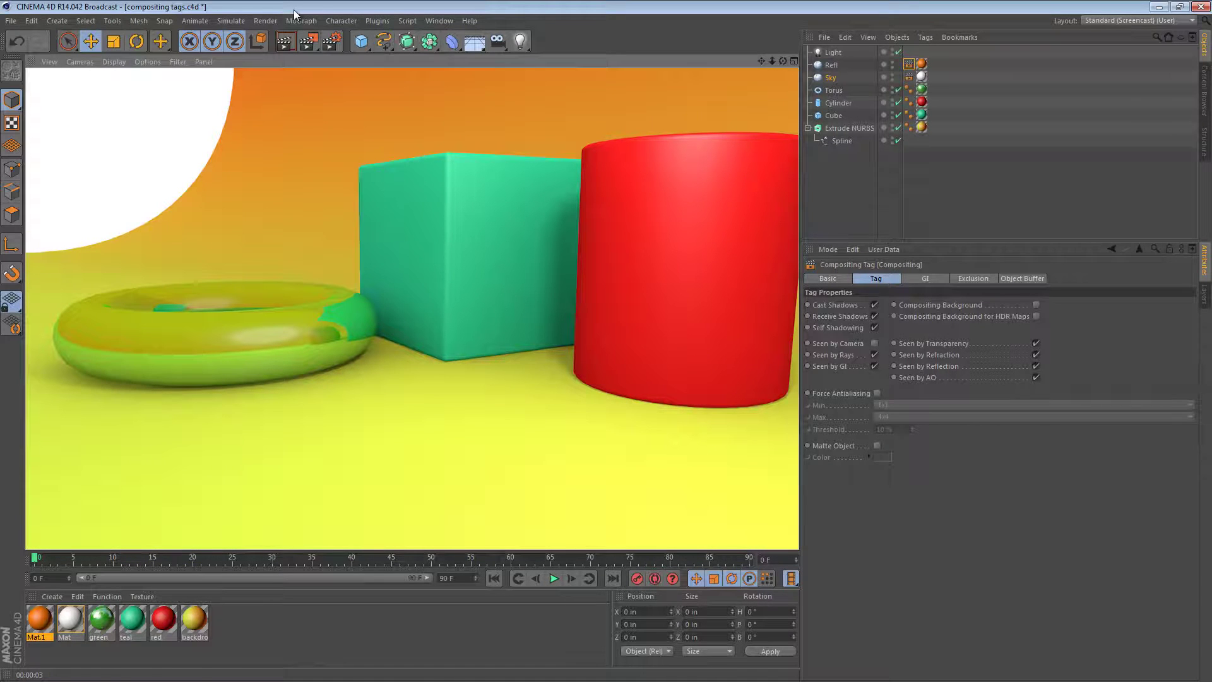
pyautogui.moveTo(425, 291)
pyautogui.keyDown('alt'); pyautogui.mouseDown()
pyautogui.moveTo(543, 320)
pyautogui.moveTo(543, 291)
pyautogui.moveTo(531, 289)
pyautogui.mouseUp(); pyautogui.keyUp('alt')
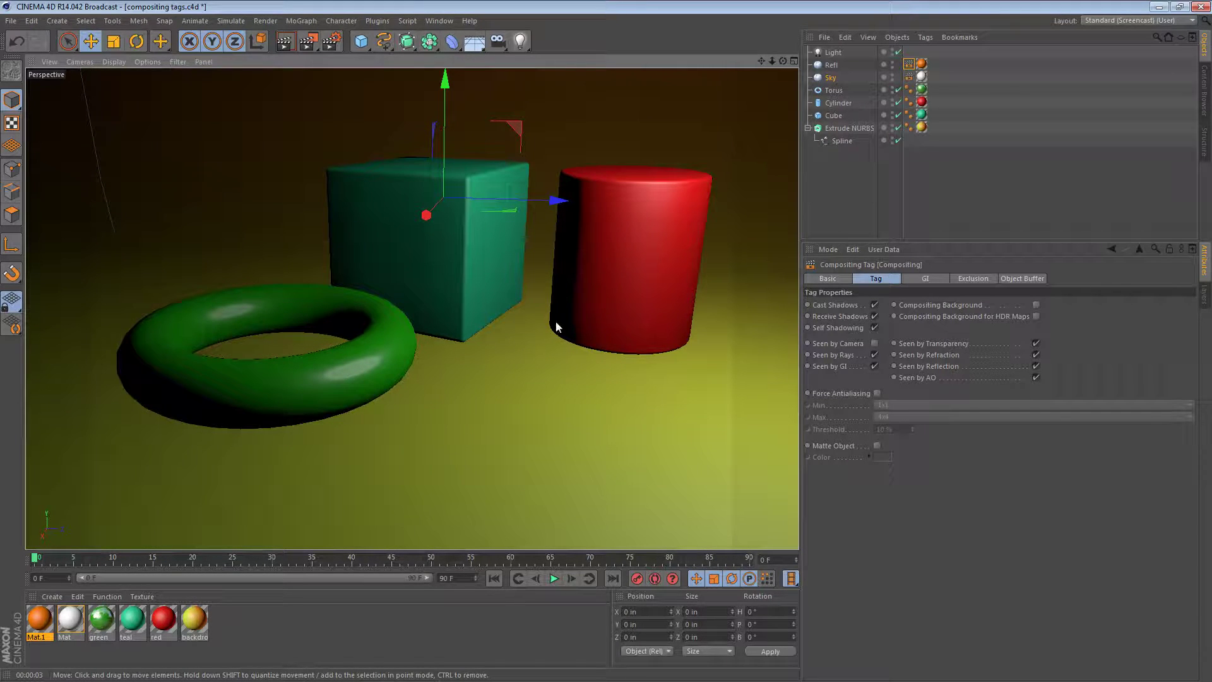
pyautogui.moveTo(555, 307)
pyautogui.keyDown('alt'); pyautogui.mouseDown()
pyautogui.moveTo(573, 282)
pyautogui.moveTo(567, 304)
pyautogui.mouseUp(); pyautogui.keyUp('alt')
pyautogui.click(284, 41)
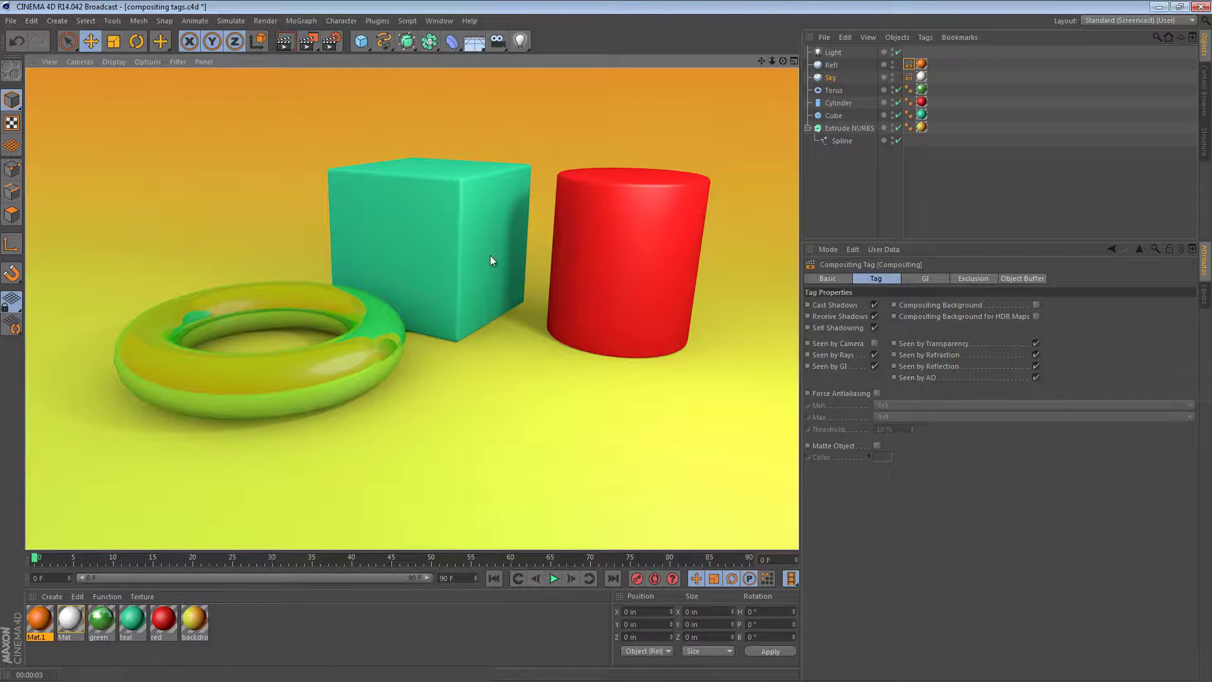
# Add a Compositing tag to the Cube, turn off its Receive Shadows option and render the view
pyautogui.rightClick(834, 115)
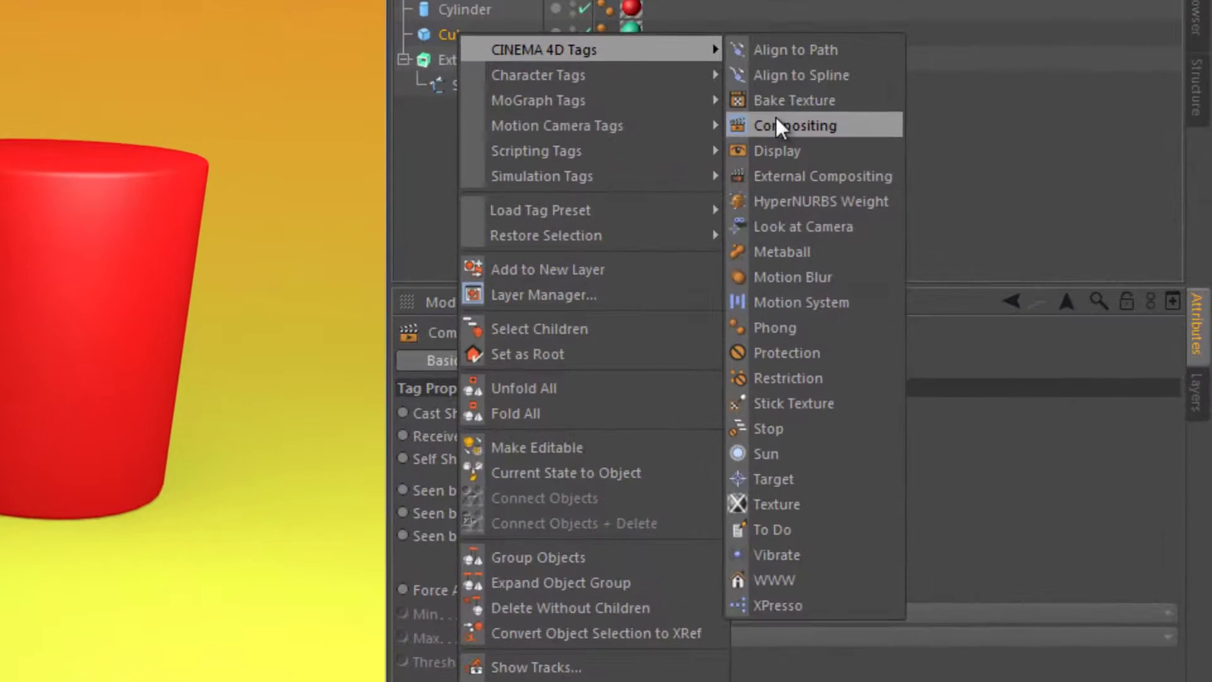
pyautogui.click(898, 143)
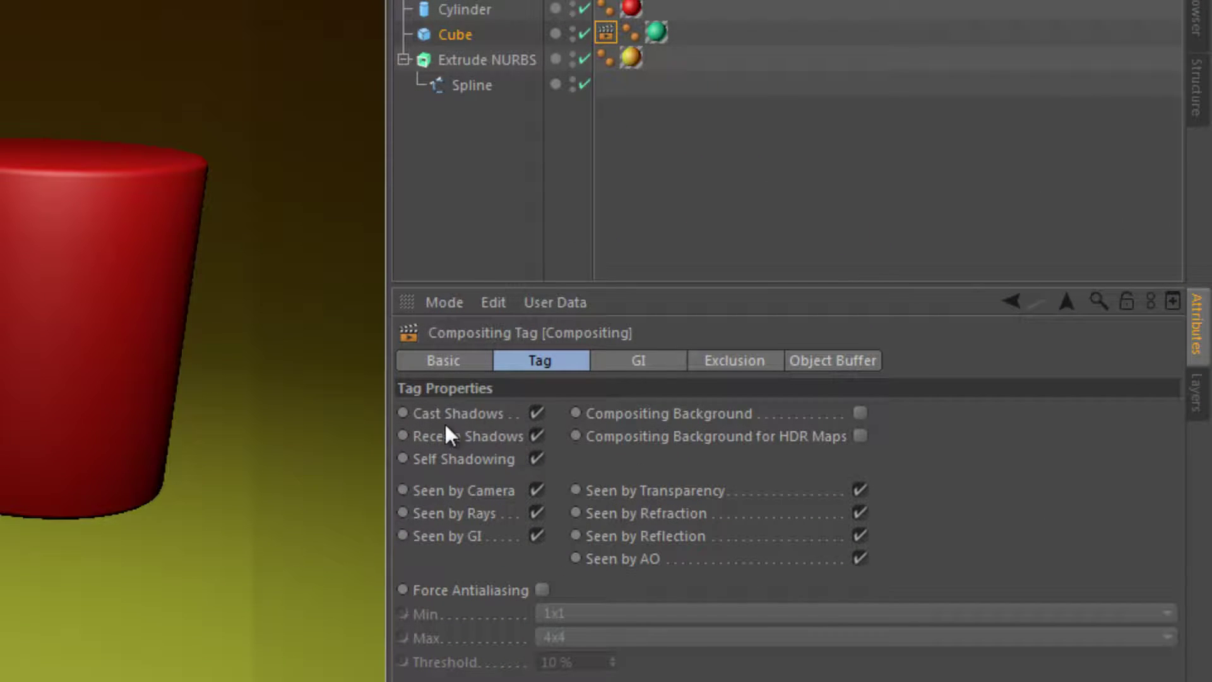
pyautogui.click(536, 435)
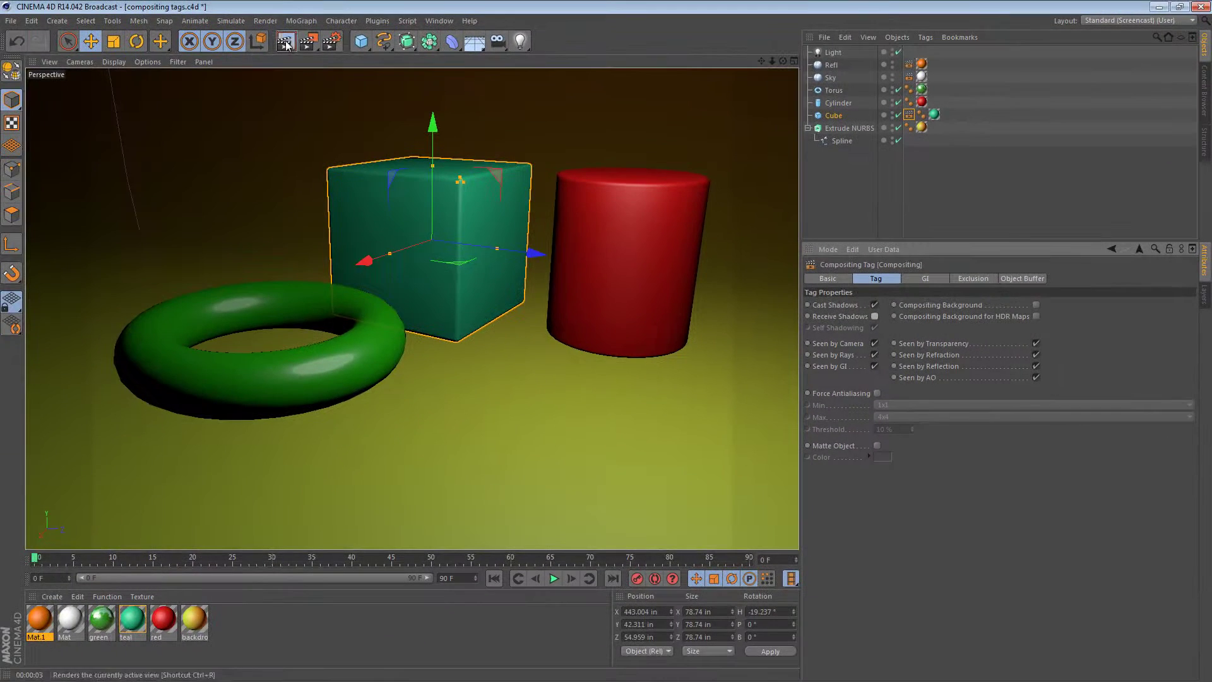
pyautogui.click(285, 42)
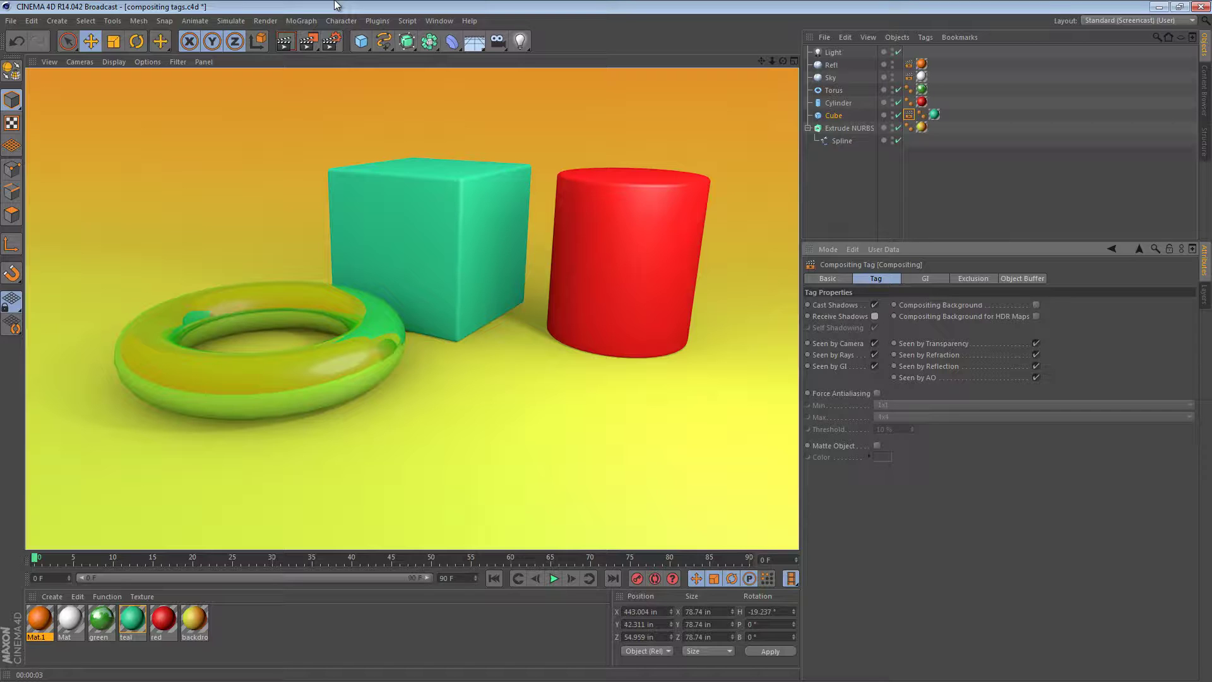
# Turn Receive Shadows back on in the Cube's Compositing tag and move the tag to the Cylinder
pyautogui.click(910, 114)
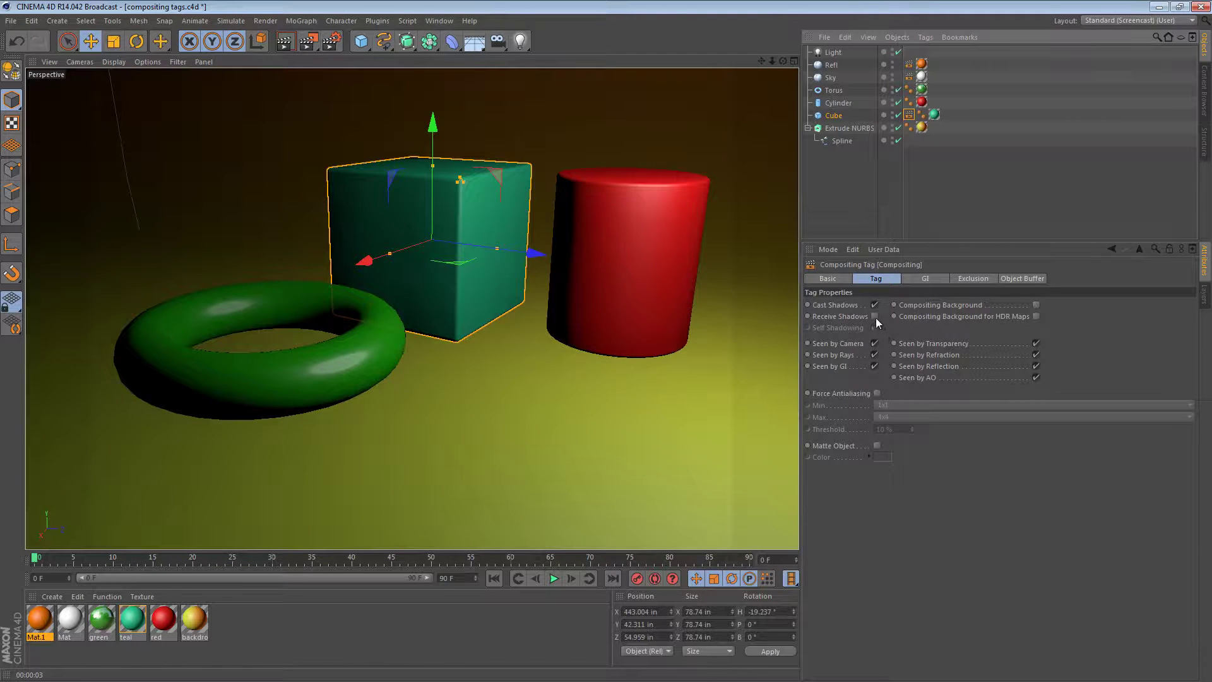
pyautogui.click(875, 317)
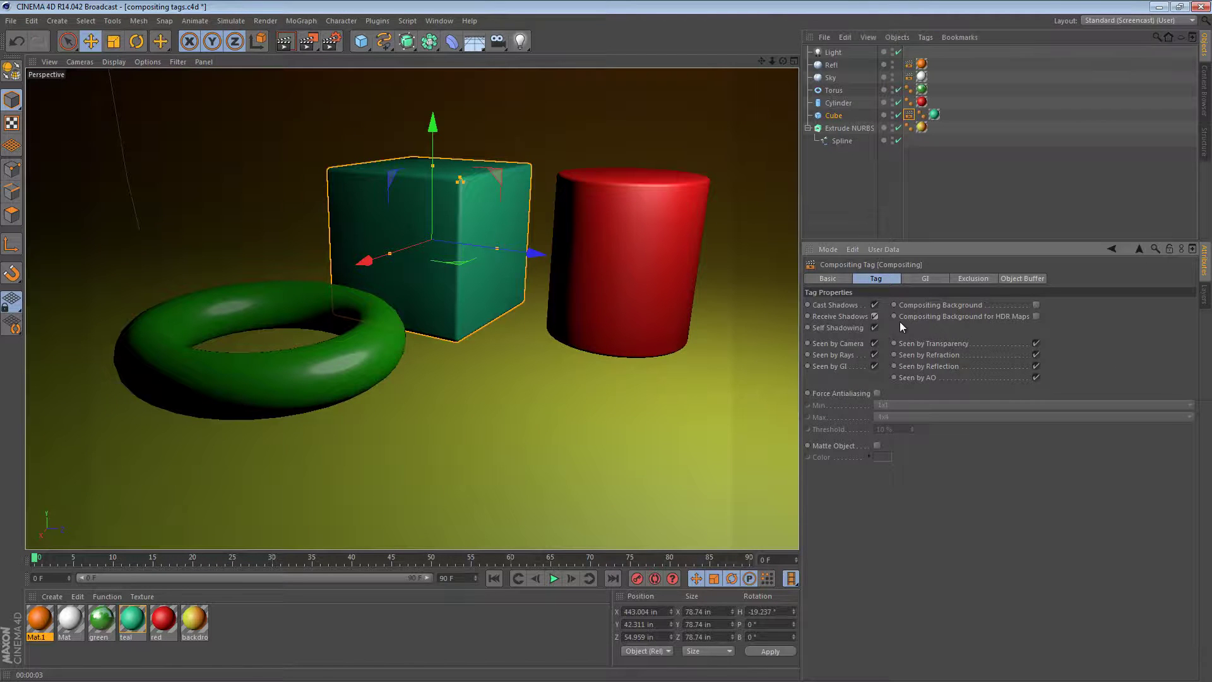
pyautogui.click(909, 115)
pyautogui.moveTo(909, 115); pyautogui.dragTo(909, 103)
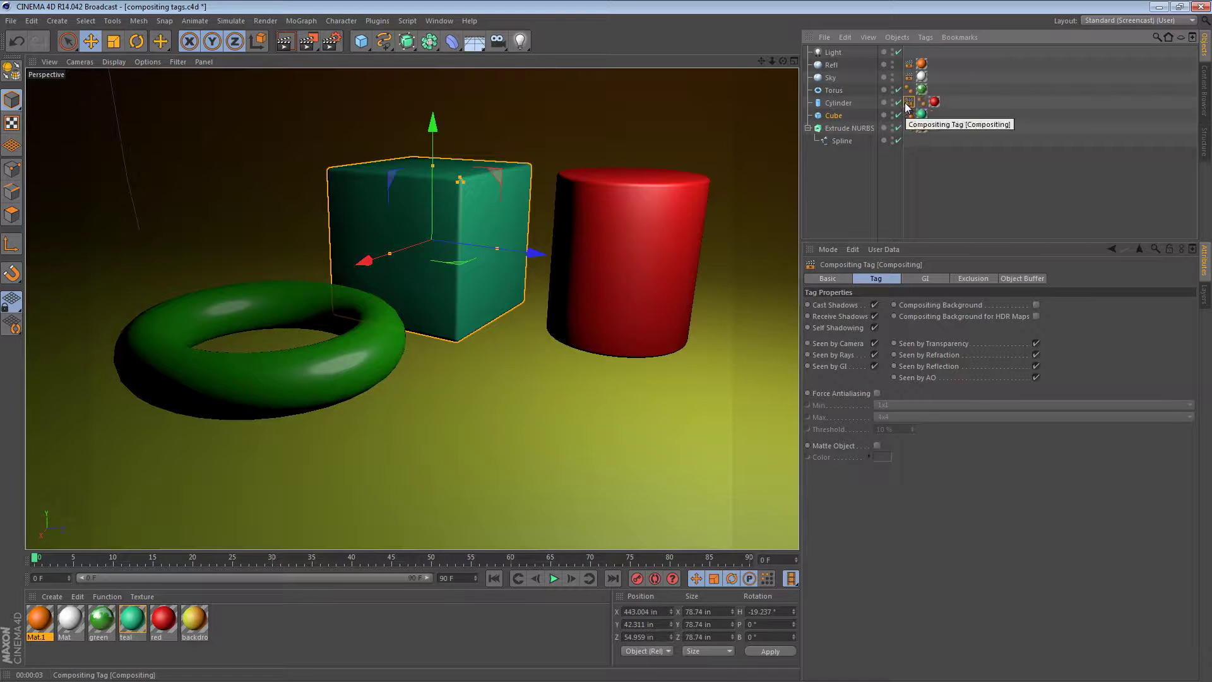
# Turn off Cast Shadows in the Cylinder's Compositing tag and render the view
pyautogui.click(875, 305)
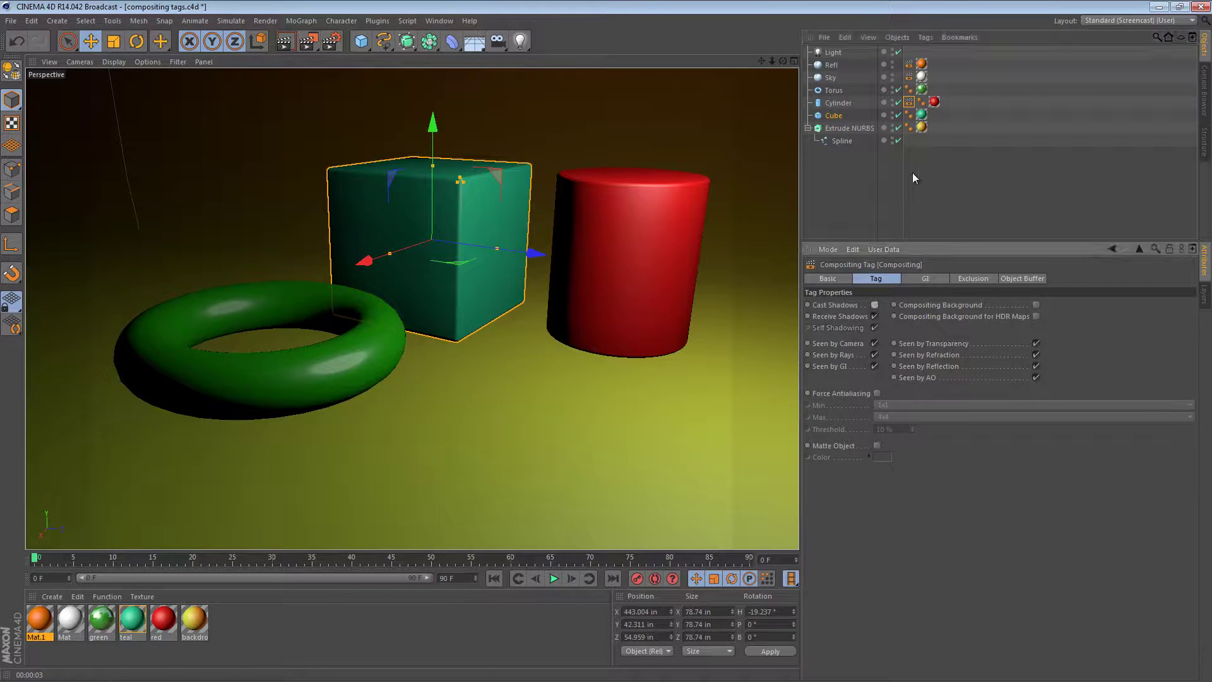
pyautogui.click(285, 41)
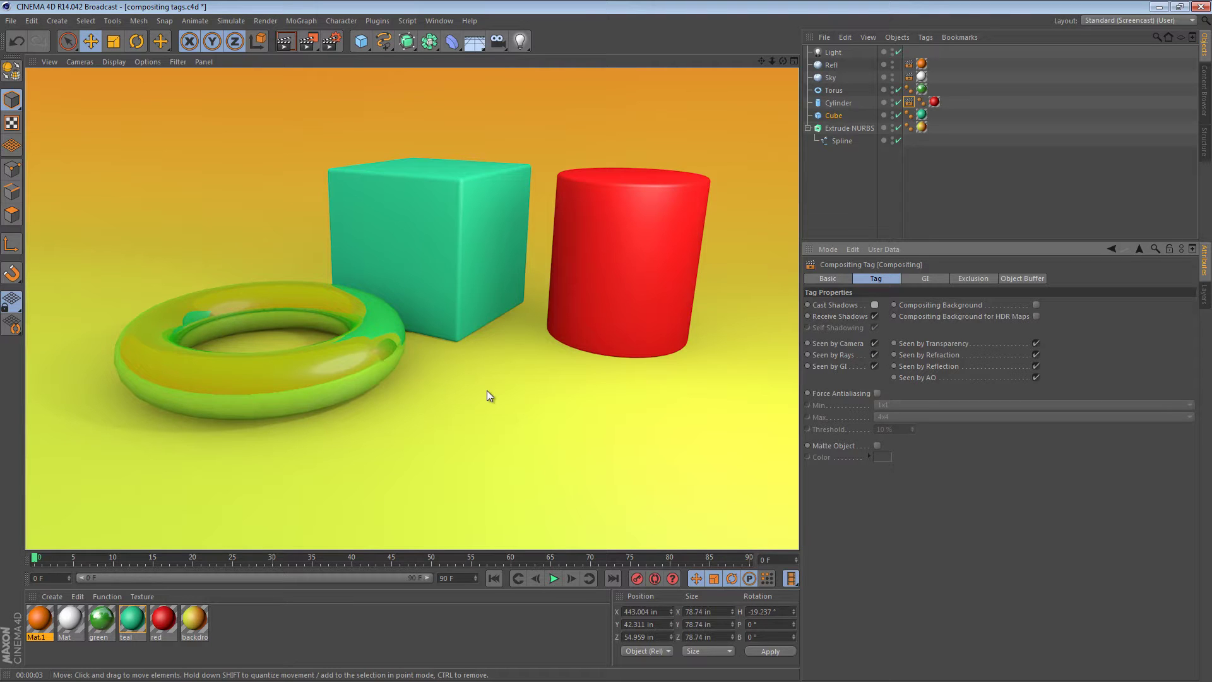
pyautogui.click(910, 103)
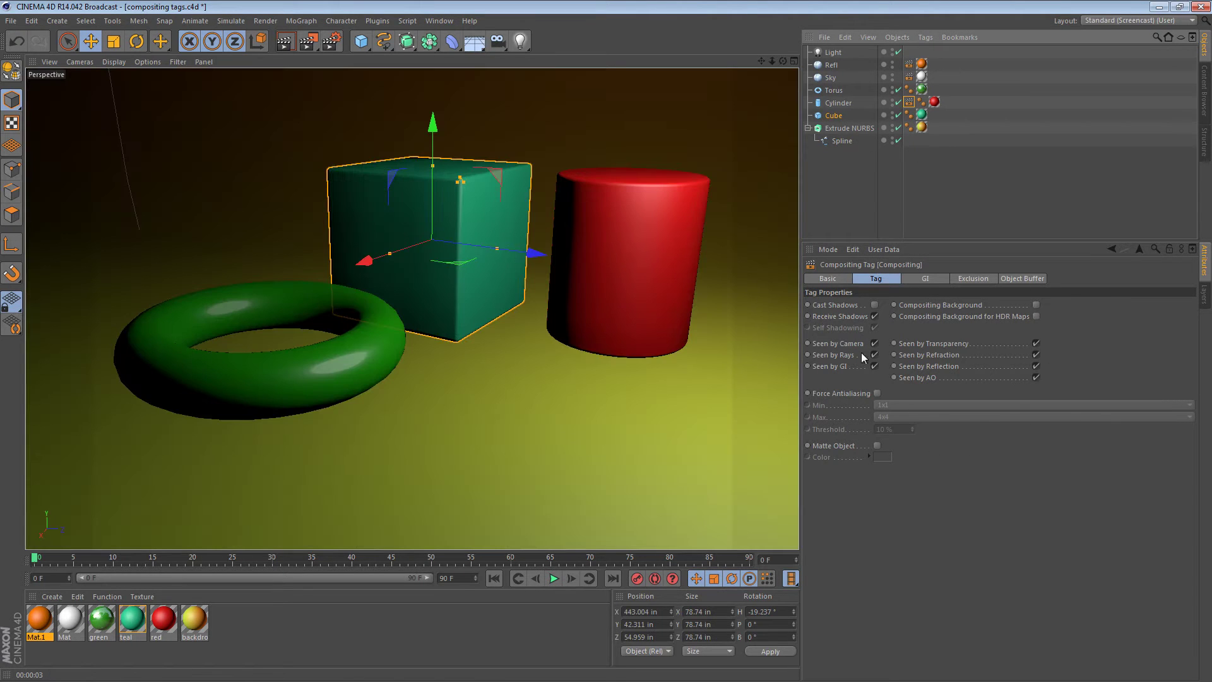